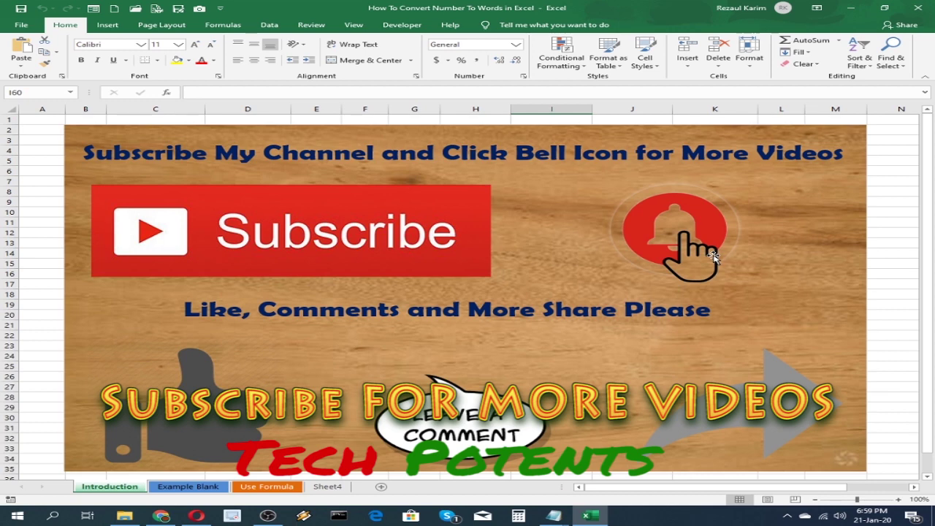
# Go to the Example Blank sheet tab of the workbook.
pyautogui.click(193, 488)
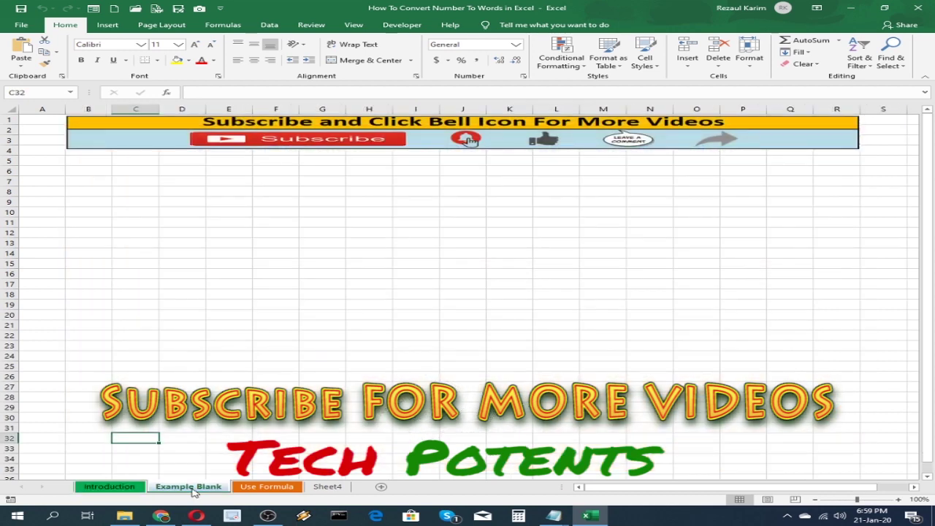
# Widen column D, then open the Visual Basic editor with Alt+F11.
pyautogui.click(183, 202)
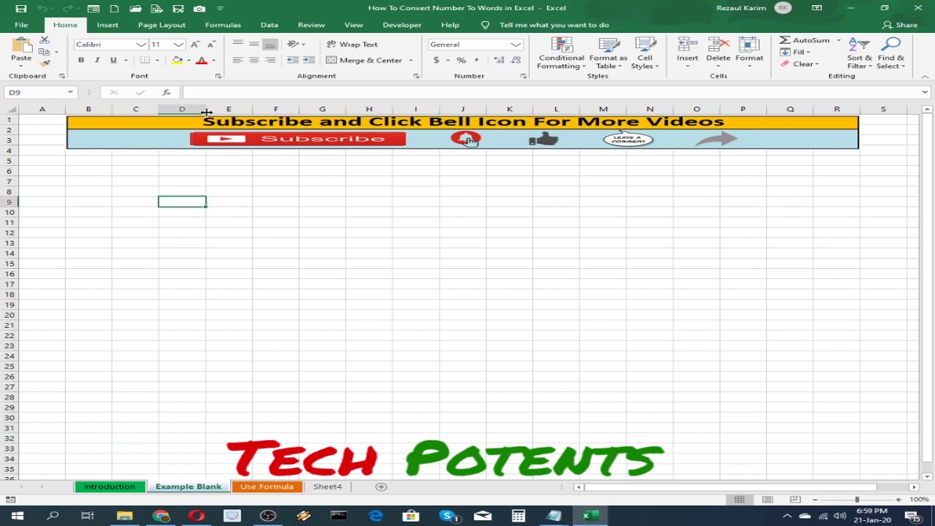
pyautogui.moveTo(206, 112); pyautogui.dragTo(245, 112)
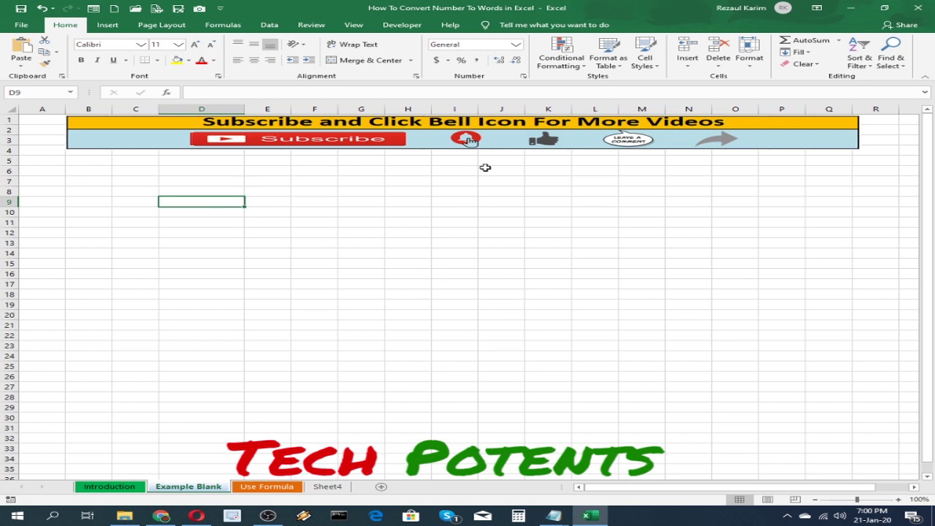
pyautogui.click(407, 252)
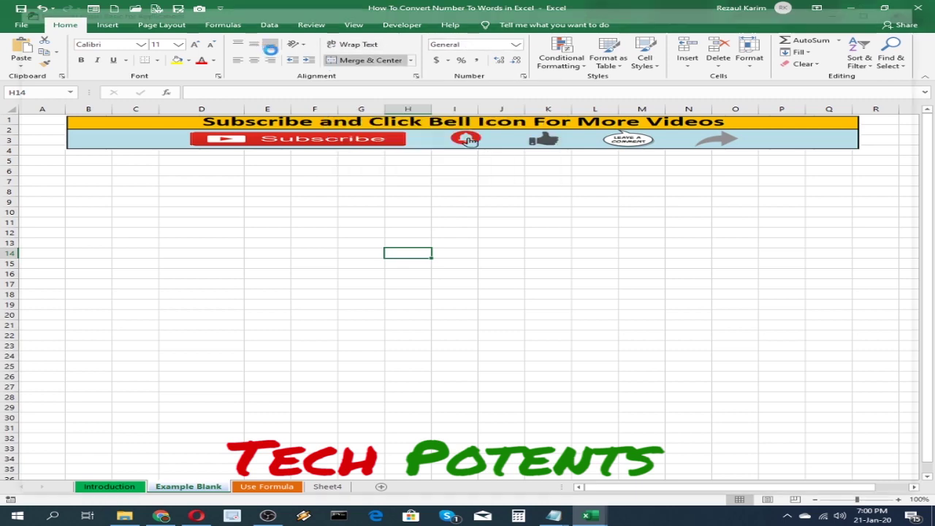
pyautogui.hotkey('alt', 'F11')
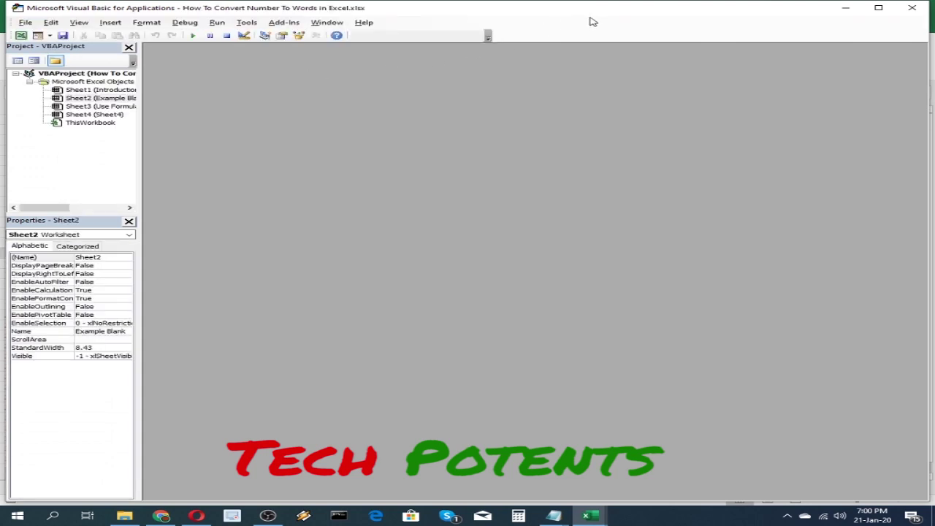
# Insert a new Module1 code module into the workbook's VBA project.
pyautogui.click(110, 22)
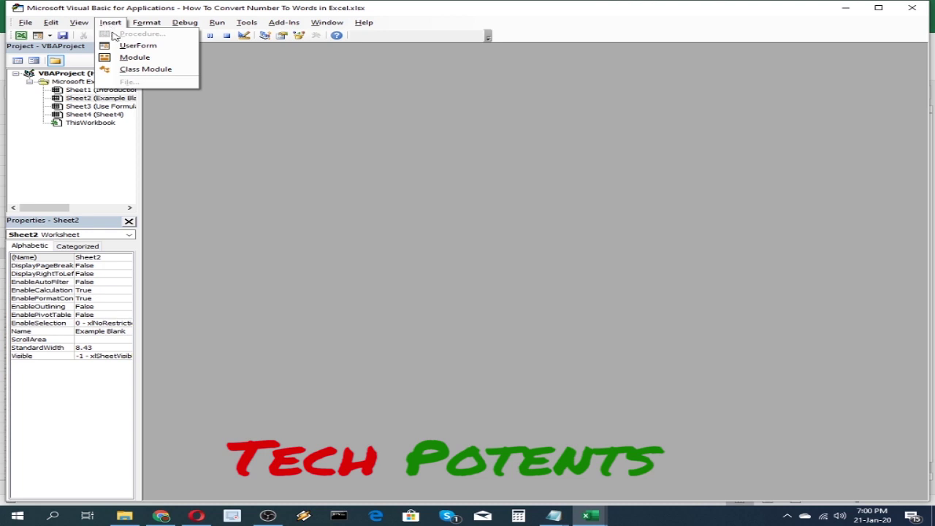
pyautogui.click(133, 60)
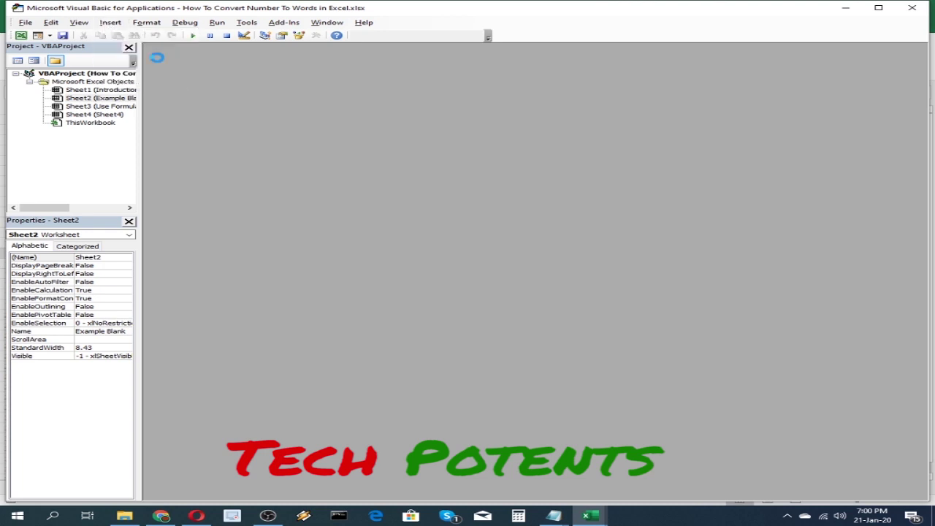
pyautogui.moveTo(351, 67); pyautogui.dragTo(343, 57)
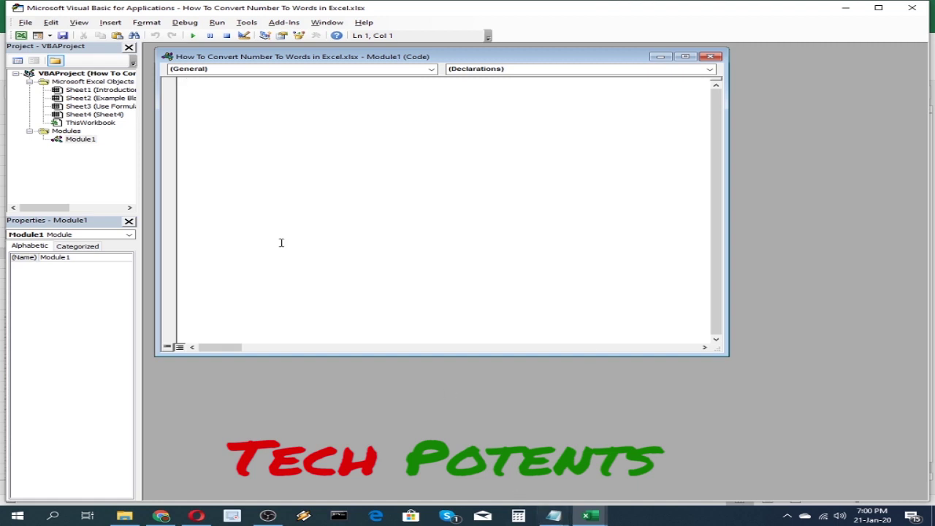
pyautogui.click(553, 516)
# Select and copy all the SpellNumber code in Notepad, then minimise Notepad to reveal Module1.
pyautogui.click(613, 488)
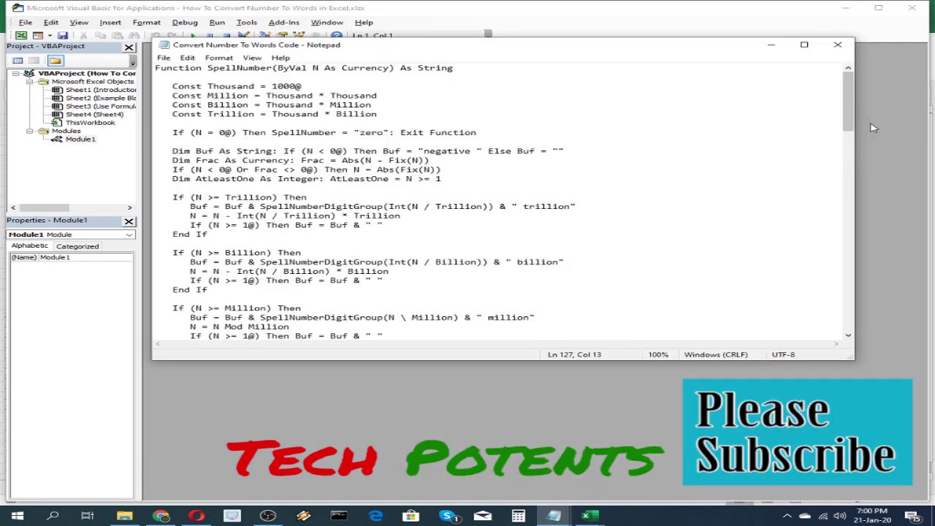
pyautogui.moveTo(850, 98); pyautogui.dragTo(841, 150)
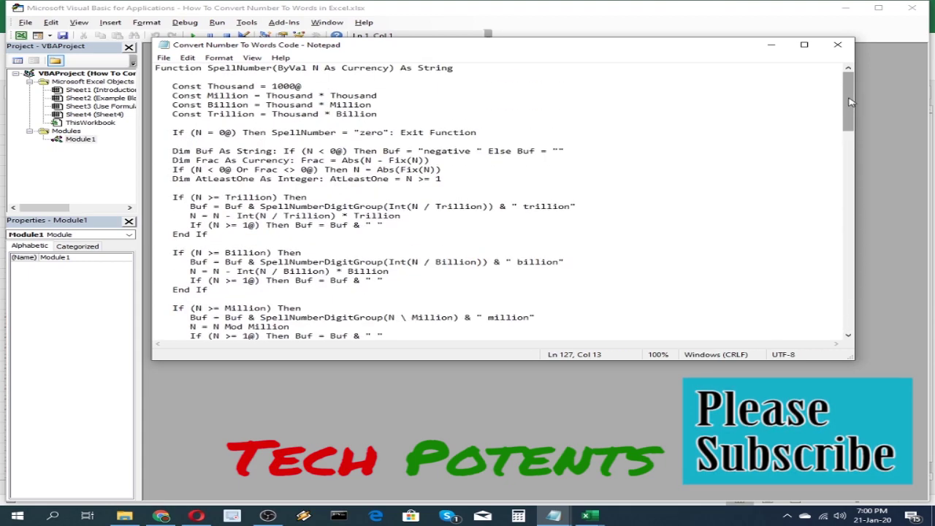
pyautogui.moveTo(842, 150)
pyautogui.mouseDown()
pyautogui.moveTo(855, 307)
pyautogui.moveTo(868, 311)
pyautogui.mouseUp()
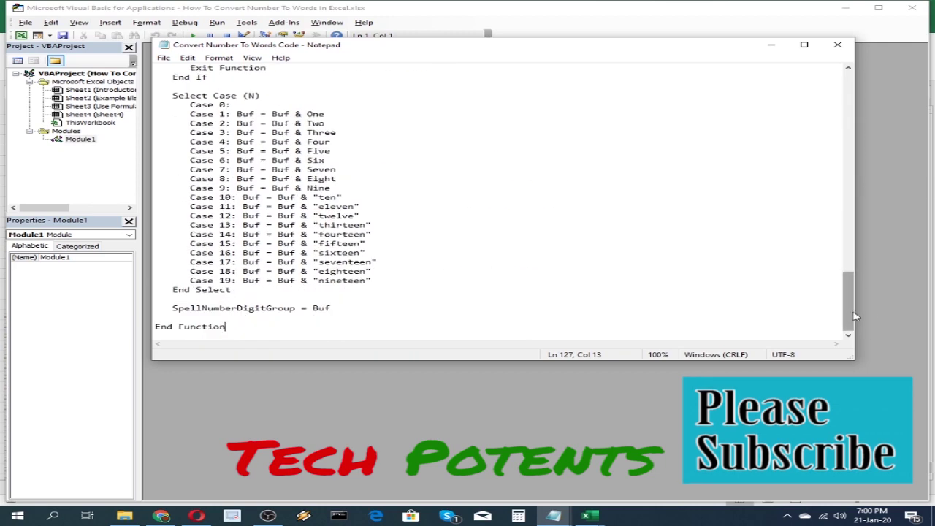
pyautogui.moveTo(868, 311); pyautogui.dragTo(830, 108)
pyautogui.click(353, 193)
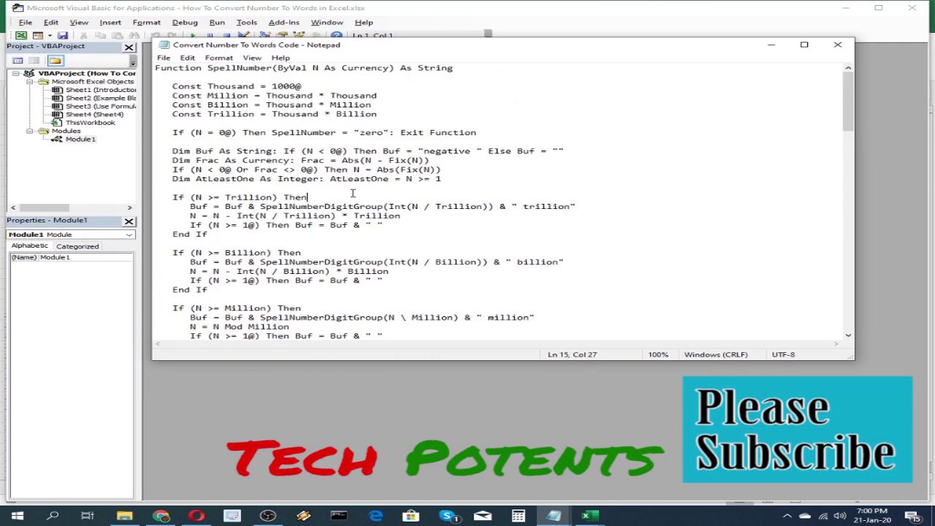
pyautogui.hotkey('ctrl', 'a')
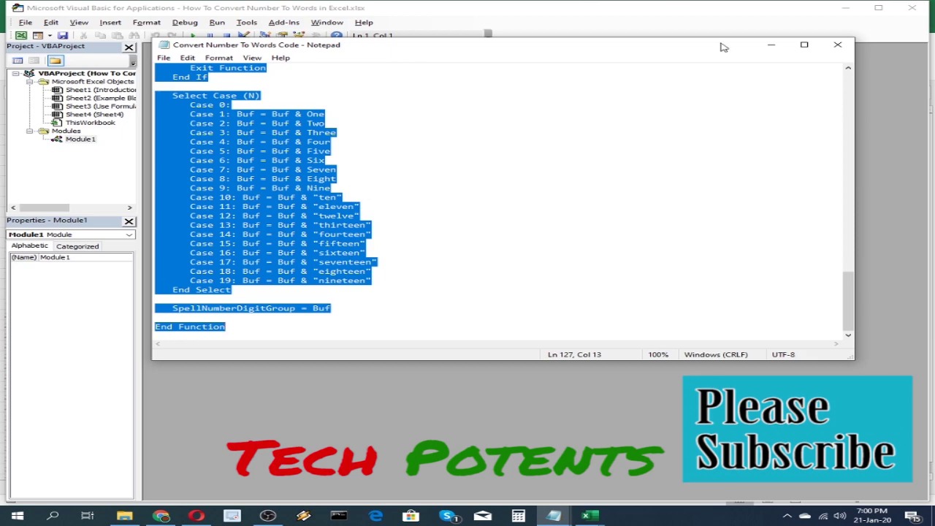
pyautogui.click(771, 45)
pyautogui.click(641, 112)
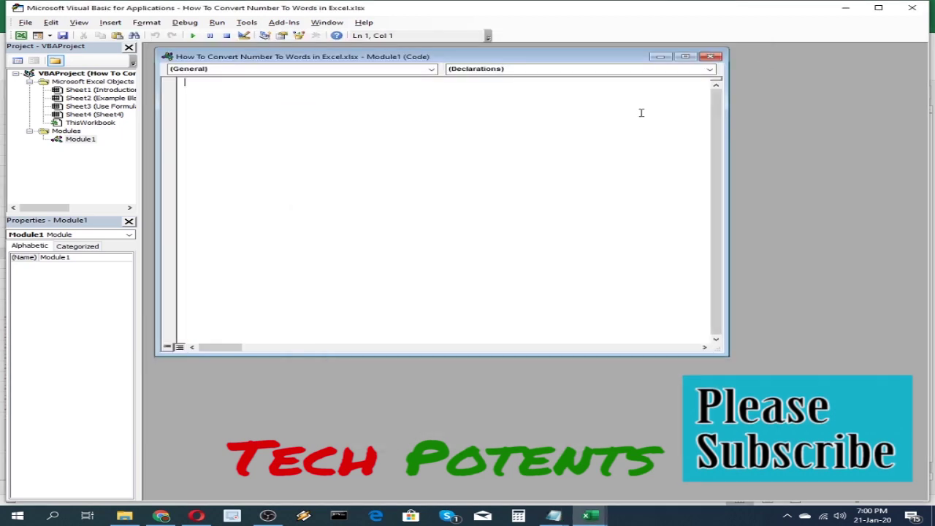
# Paste the SpellNumber code into Module1 and return to Excel's File backstage.
pyautogui.hotkey('ctrl', 'v')
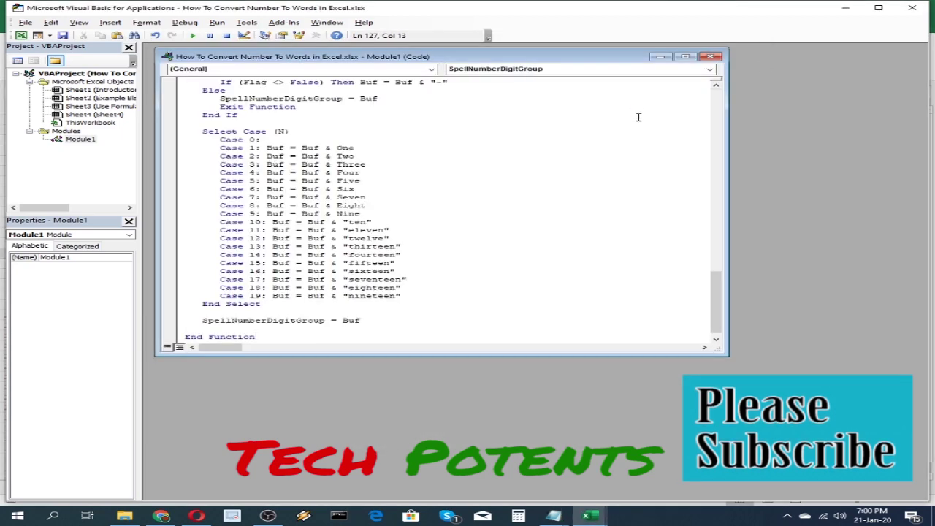
pyautogui.click(659, 57)
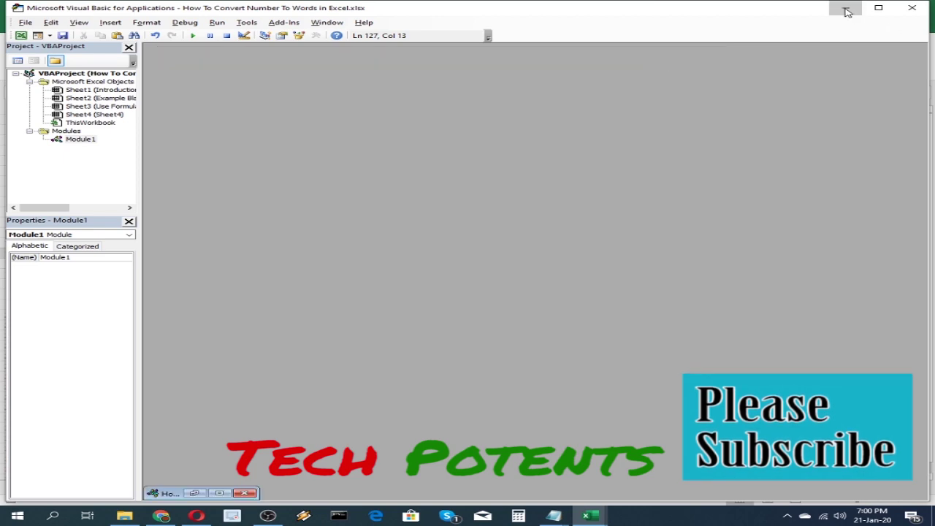
pyautogui.click(846, 13)
pyautogui.click(170, 193)
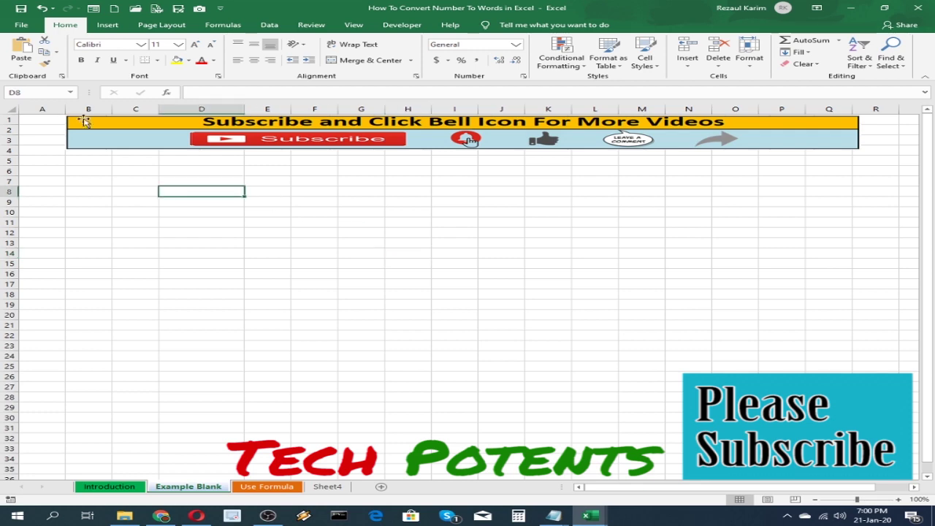
pyautogui.click(22, 24)
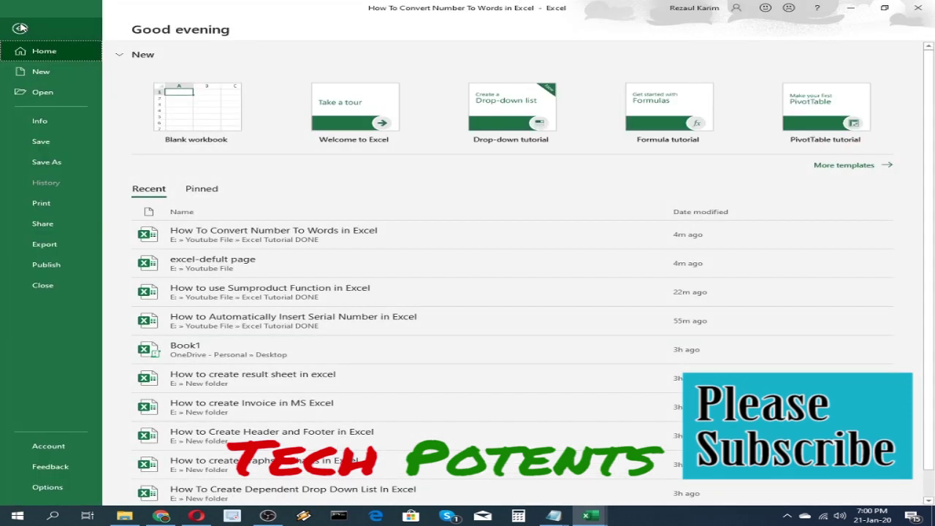
# In Save As, browse to the Excel Tutorial From List folder.
pyautogui.click(55, 166)
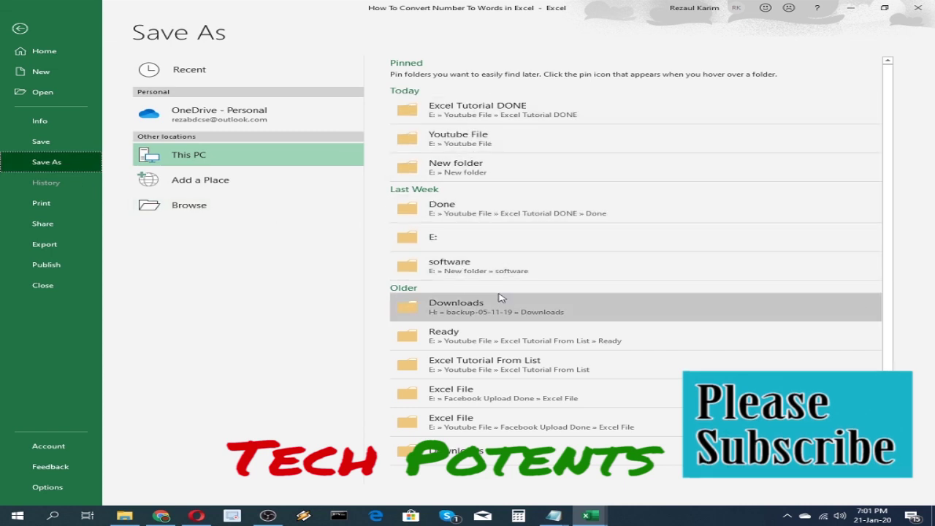
pyautogui.click(505, 114)
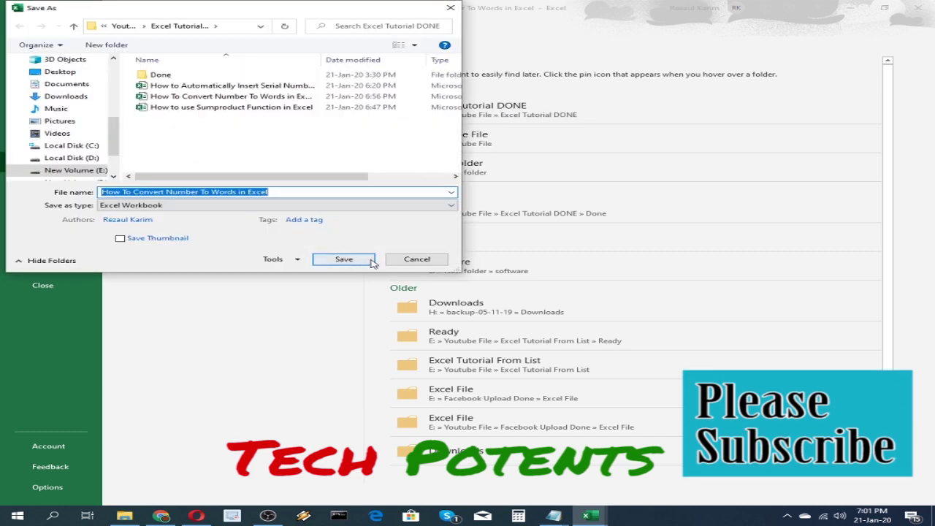
pyautogui.click(420, 262)
pyautogui.click(198, 210)
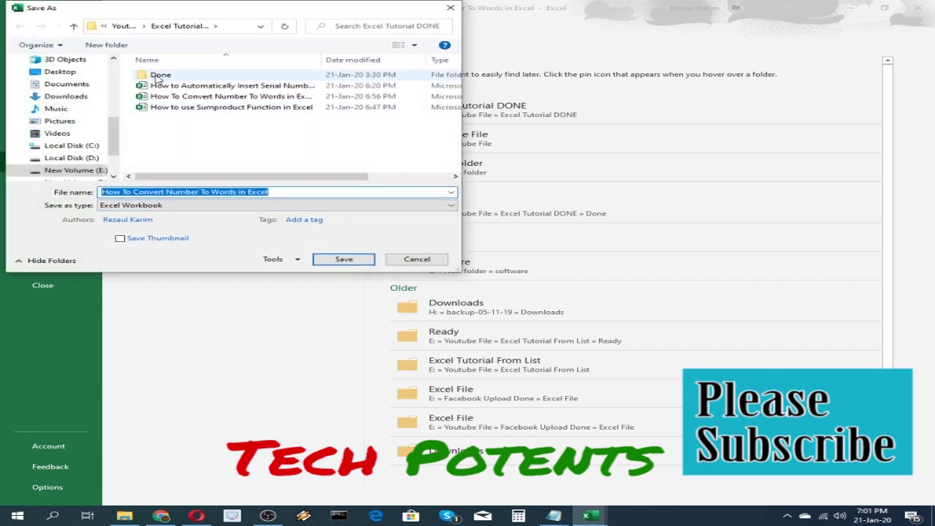
pyautogui.click(73, 27)
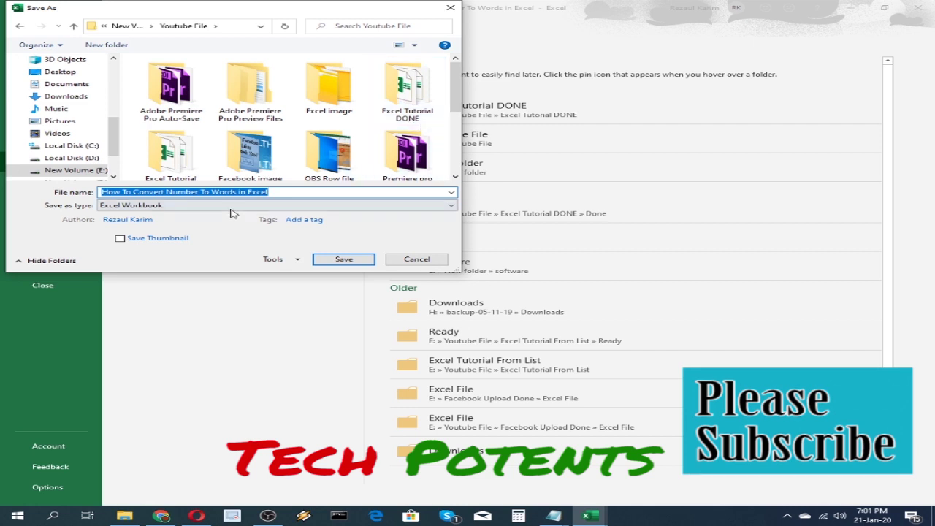
pyautogui.doubleClick(172, 167)
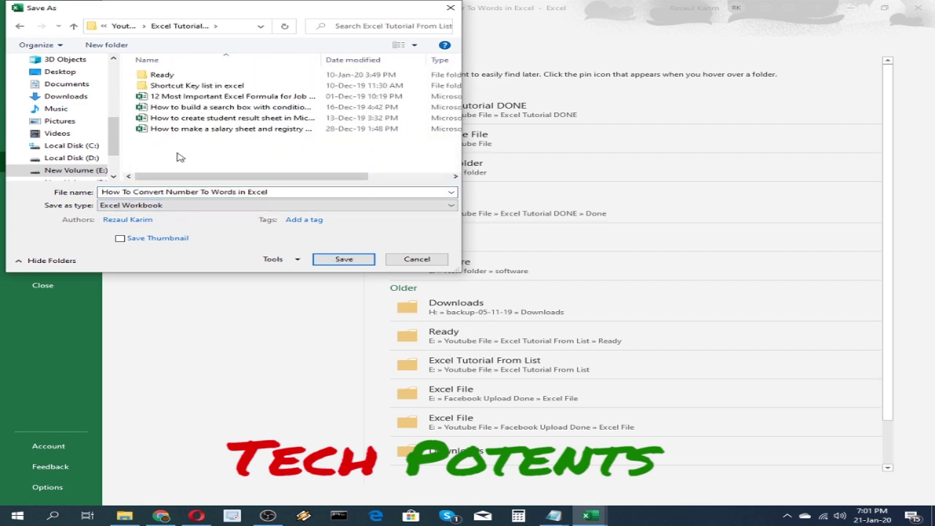
# Save 'How To Convert Number To Words in Excel' as an Excel Macro-Enabled Workbook.
pyautogui.click(295, 193)
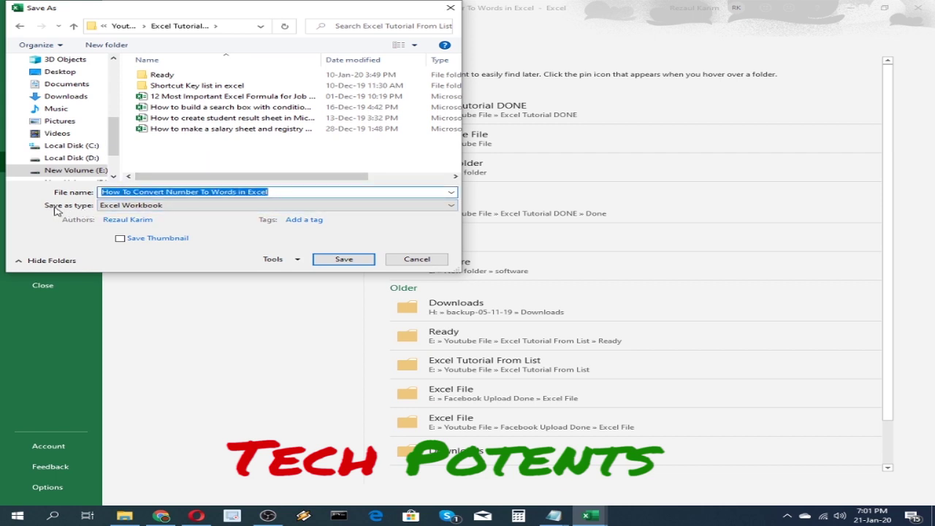
pyautogui.click(156, 205)
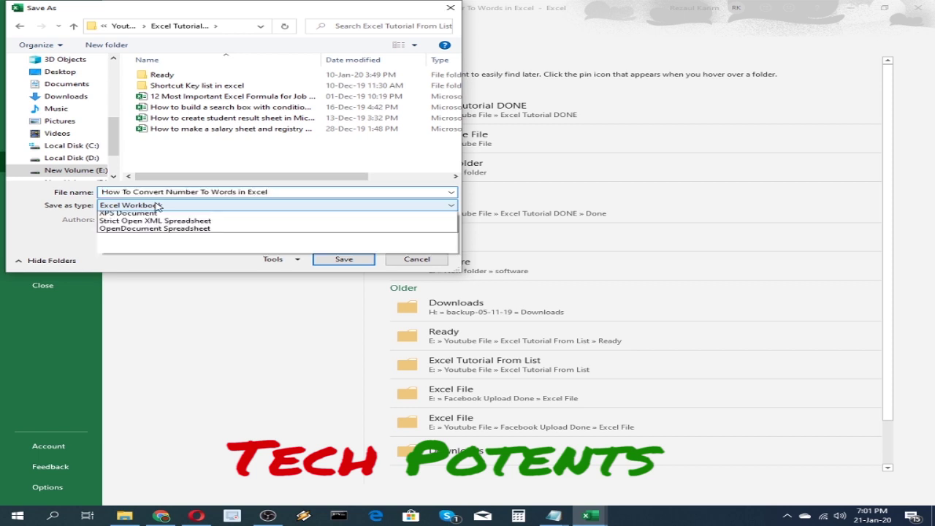
pyautogui.click(156, 205)
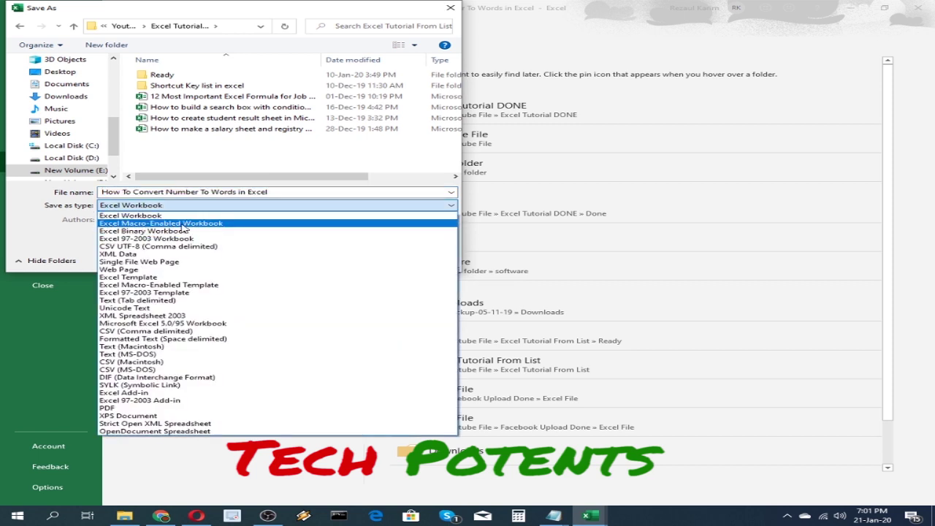
pyautogui.click(221, 228)
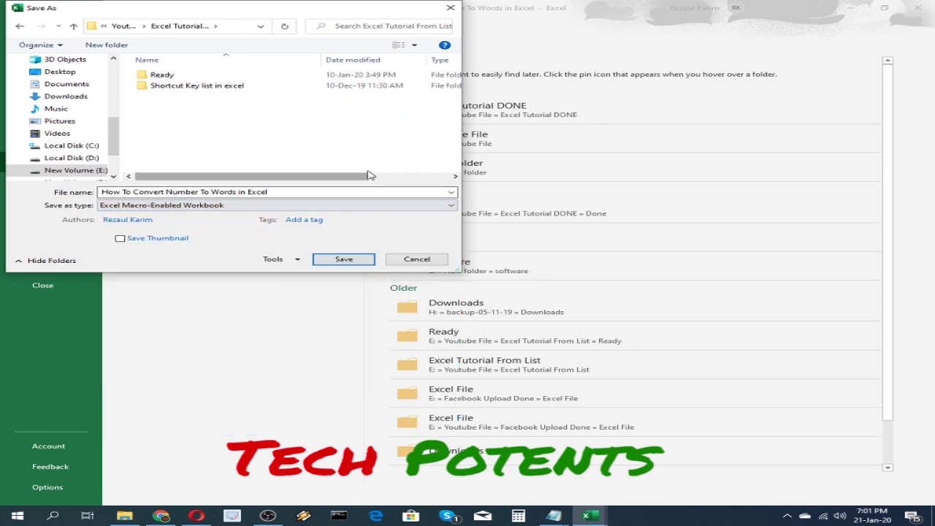
pyautogui.click(356, 261)
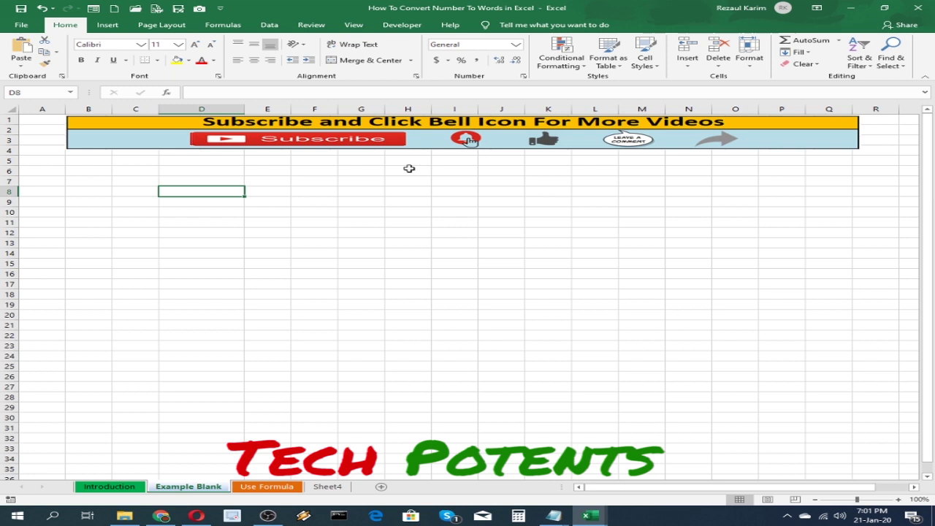
# Enter 908, 9858, 86755 and 298765 into D8 through D11.
pyautogui.write('90867890')
pyautogui.press('BackSpace')
pyautogui.press('BackSpace')
pyautogui.press('BackSpace')
pyautogui.press('BackSpace')
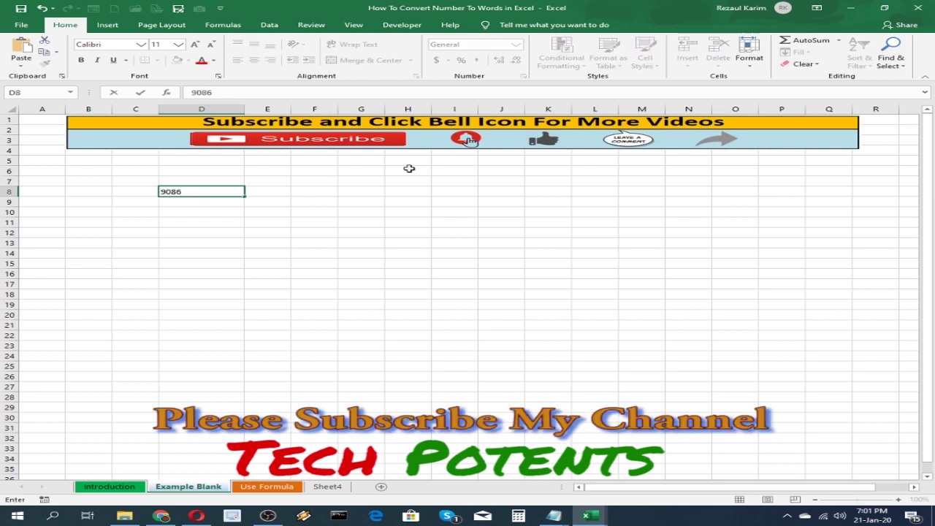
pyautogui.press('Return')
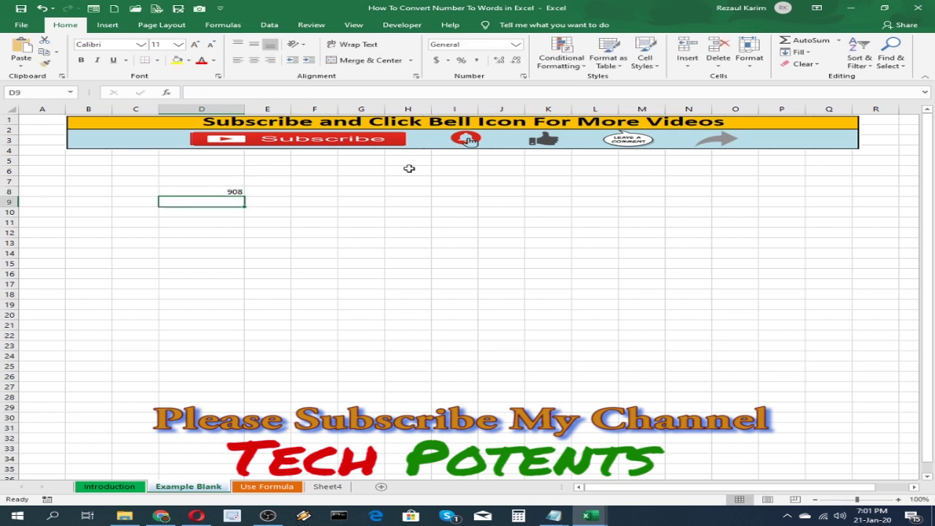
pyautogui.write('09067')
pyautogui.press('BackSpace')
pyautogui.press('BackSpace')
pyautogui.press('BackSpace')
pyautogui.press('BackSpace')
pyautogui.press('BackSpace')
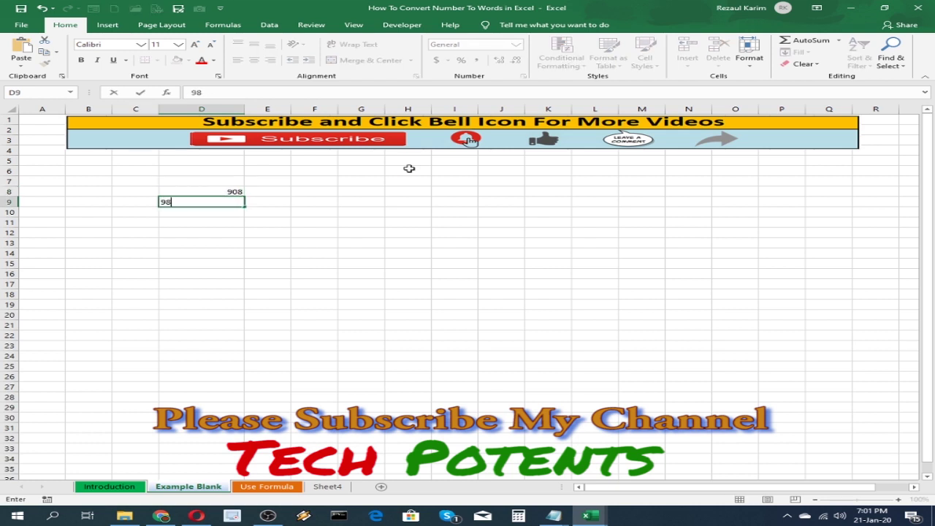
pyautogui.write('58')
pyautogui.press('Return')
pyautogui.write('86755')
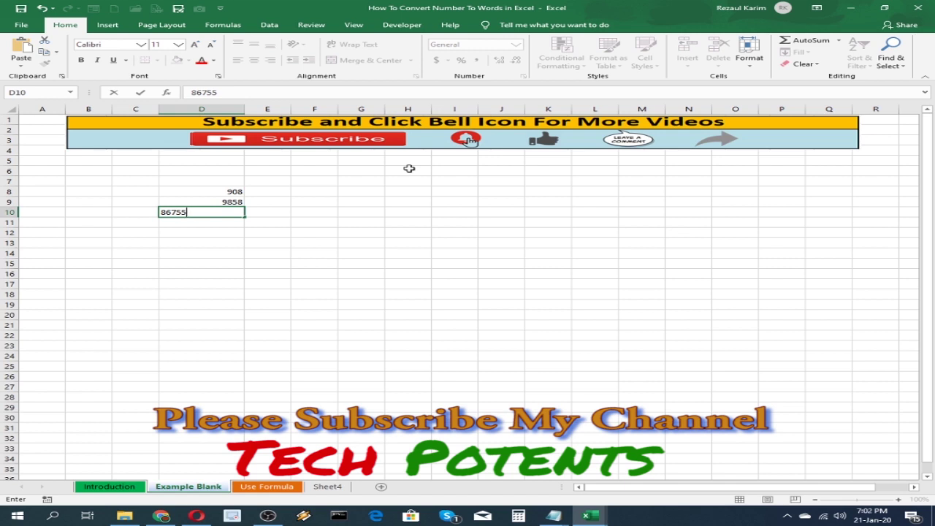
pyautogui.press('Return')
pyautogui.write('967')
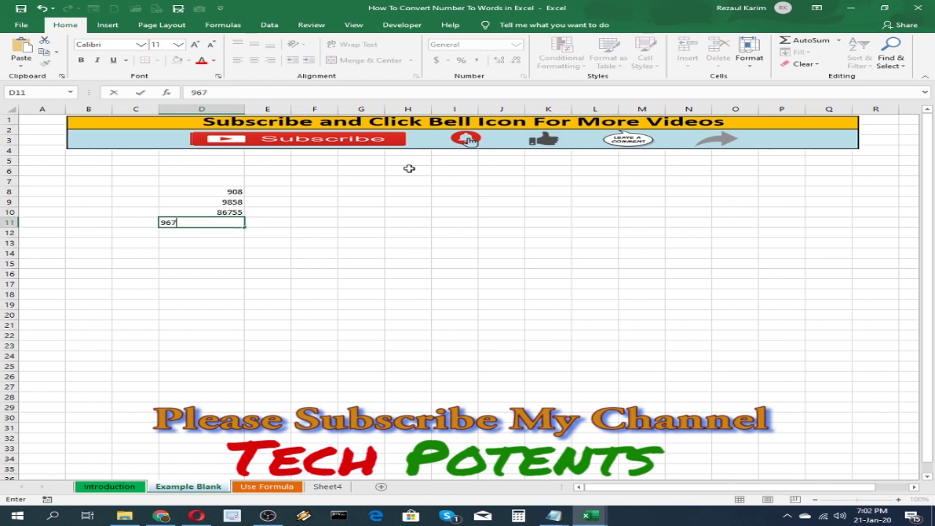
pyautogui.press('BackSpace')
pyautogui.press('BackSpace')
pyautogui.press('BackSpace')
pyautogui.press('BackSpace')
pyautogui.write('29')
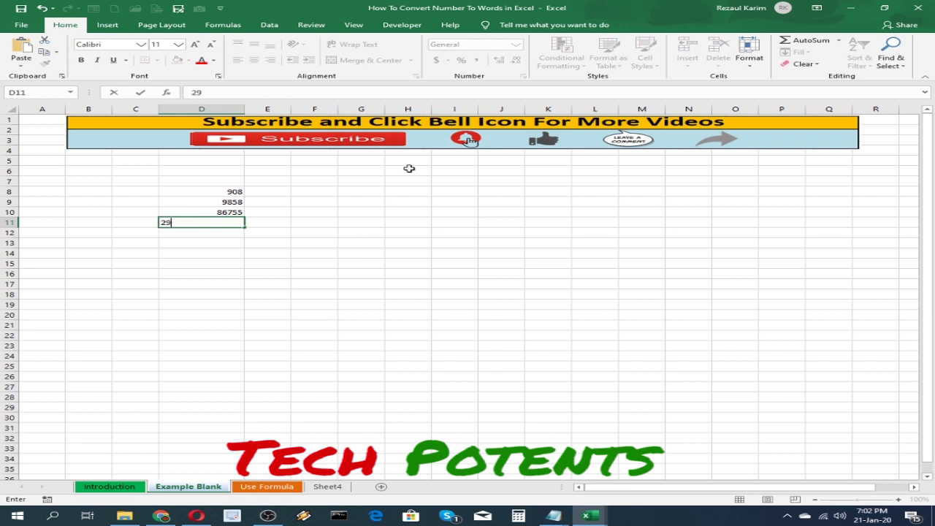
pyautogui.write('8765')
pyautogui.press('Return')
# Move to F8 and start a formula with =.
pyautogui.press('Up')
pyautogui.press('Up')
pyautogui.press('Up')
pyautogui.press('Up')
pyautogui.press('Right')
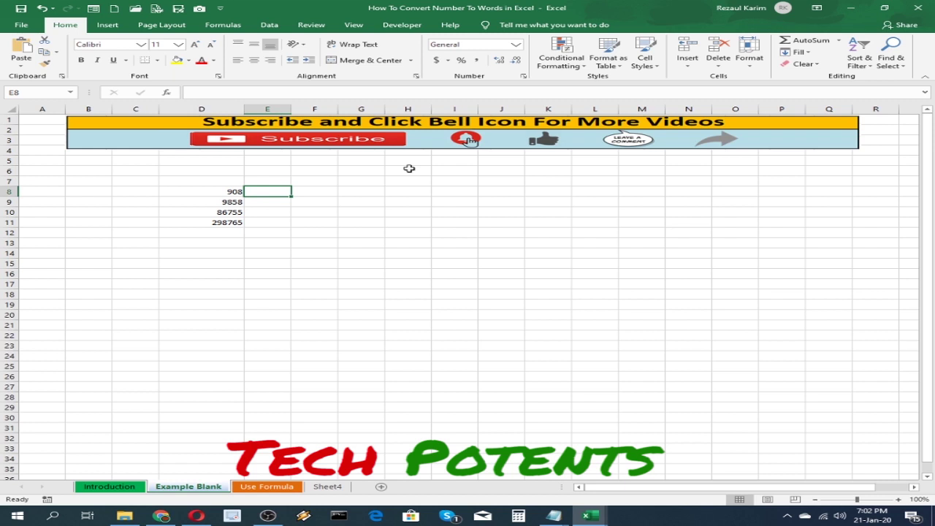
pyautogui.write('=')
pyautogui.press('BackSpace')
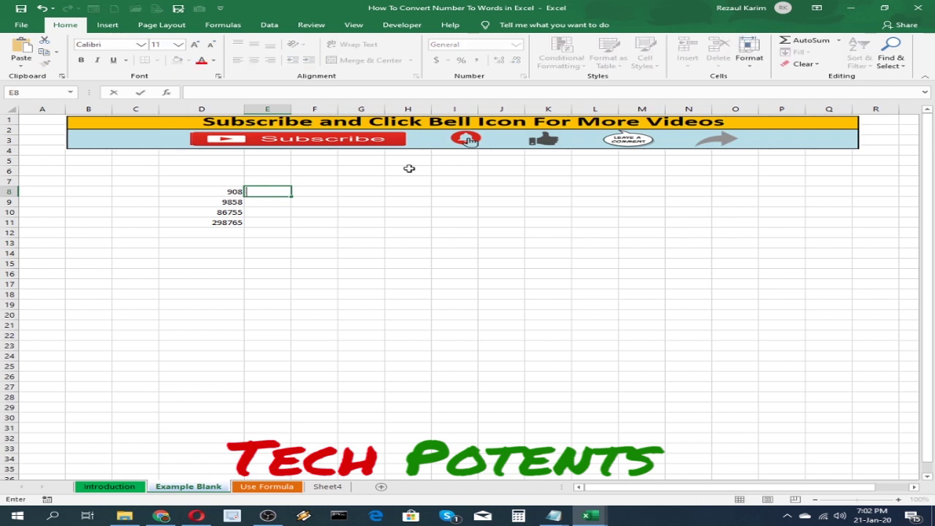
pyautogui.press('Right')
pyautogui.write('=')
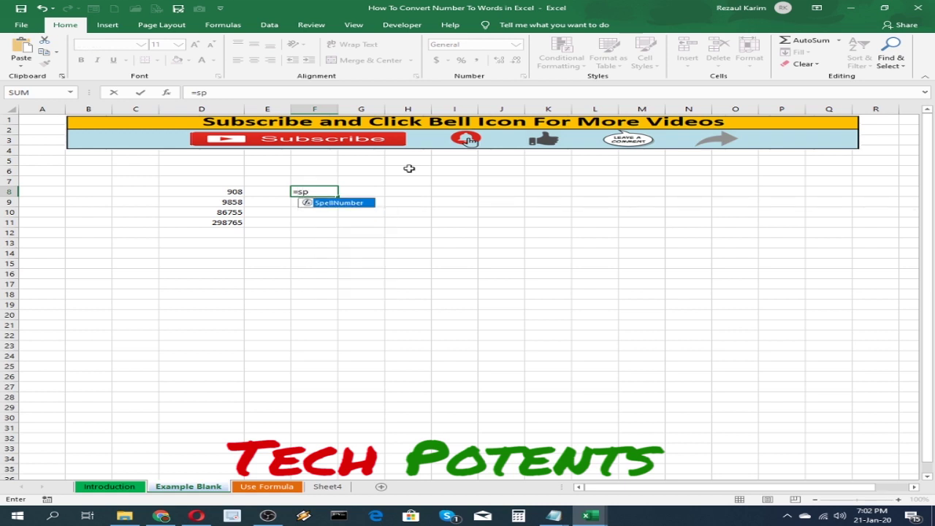
# Enter =SpellNumber(D8) in F8 to show 'nine hundred eight', and widen column F.
pyautogui.press('Tab')
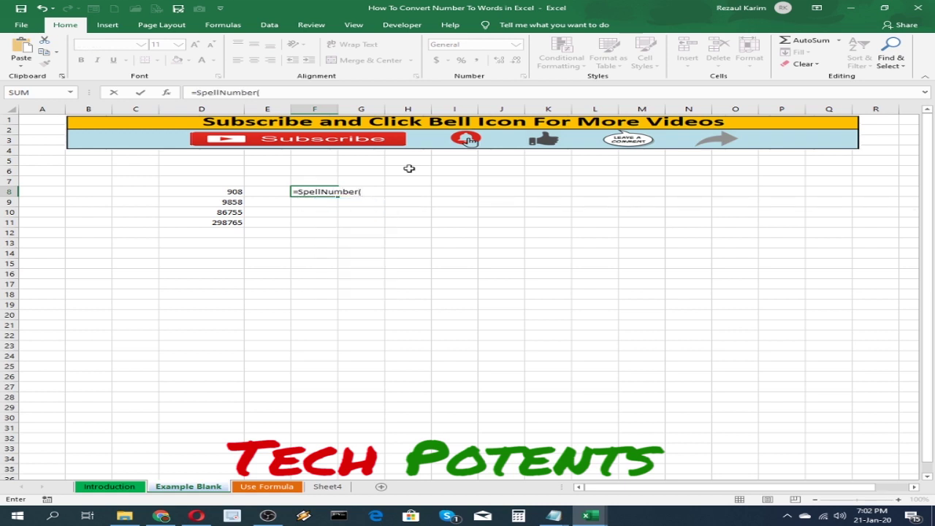
pyautogui.click(227, 192)
pyautogui.write(')')
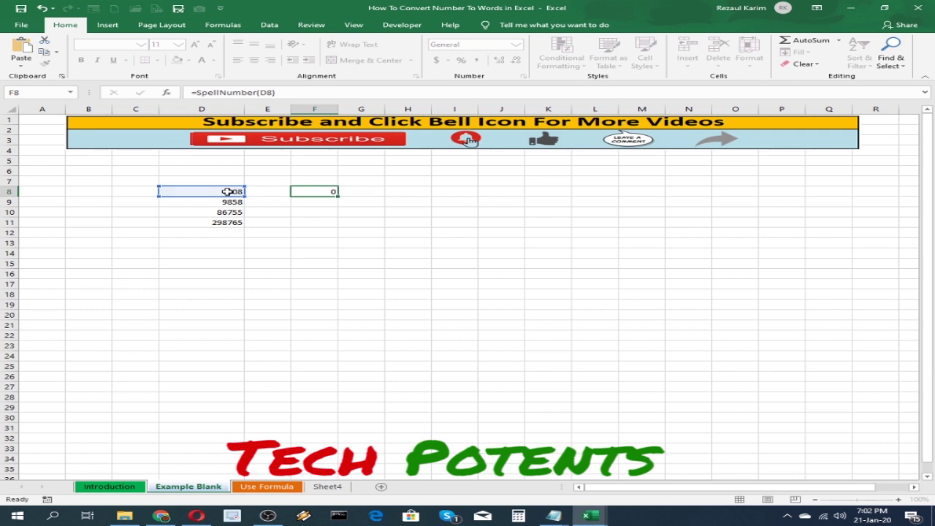
pyautogui.press('Return')
pyautogui.moveTo(339, 109); pyautogui.dragTo(624, 157)
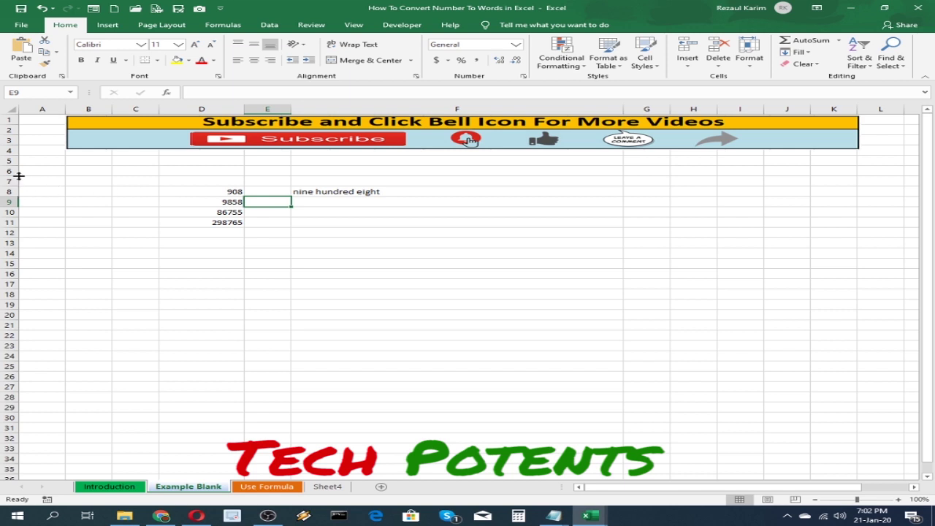
# Set the font size of rows 5 through 32 to 18.
pyautogui.moveTo(9, 160); pyautogui.dragTo(2, 436)
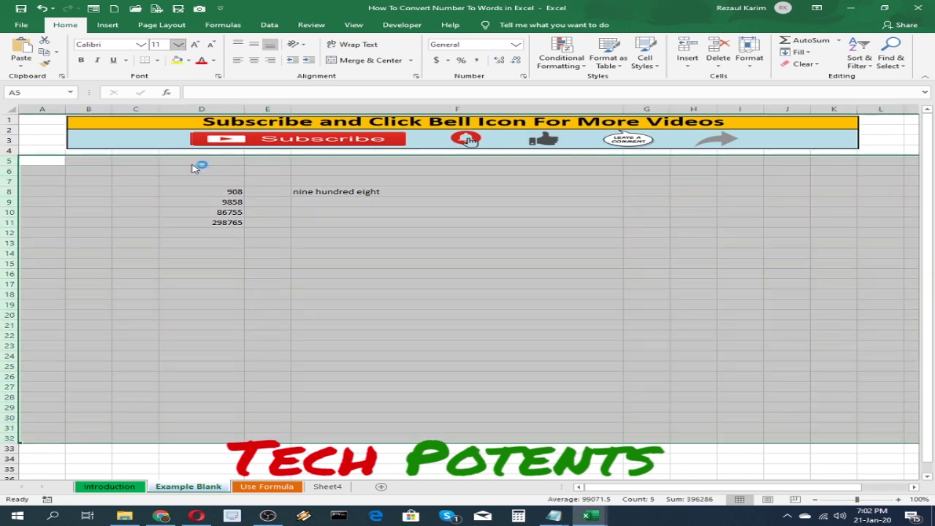
pyautogui.click(178, 44)
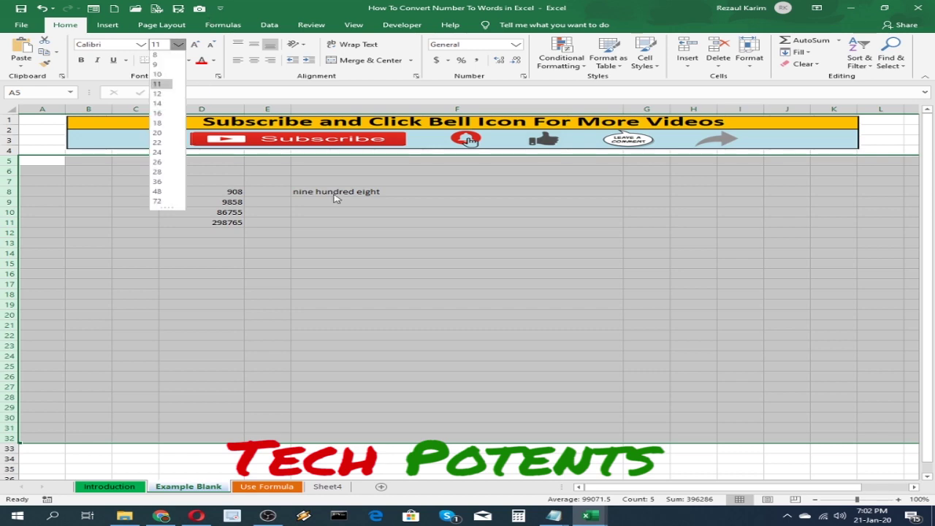
pyautogui.click(157, 124)
pyautogui.click(512, 274)
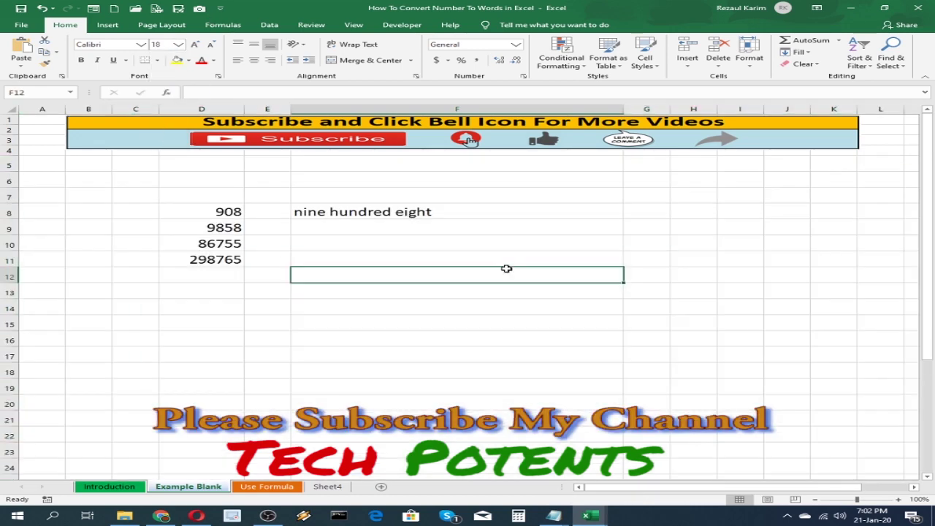
# Enter =SpellNumber(D9) in F9 and =SpellNumber(D10) in F10.
pyautogui.click(324, 213)
pyautogui.click(309, 228)
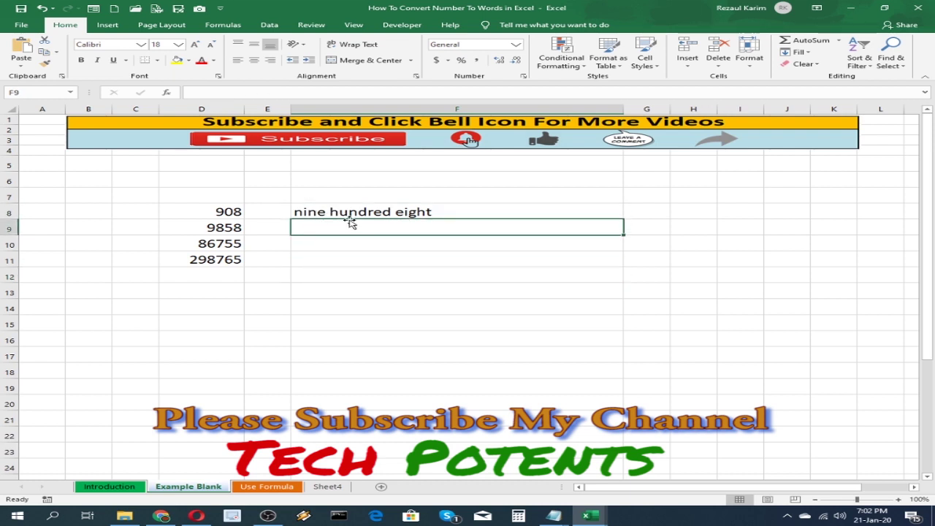
pyautogui.write('=')
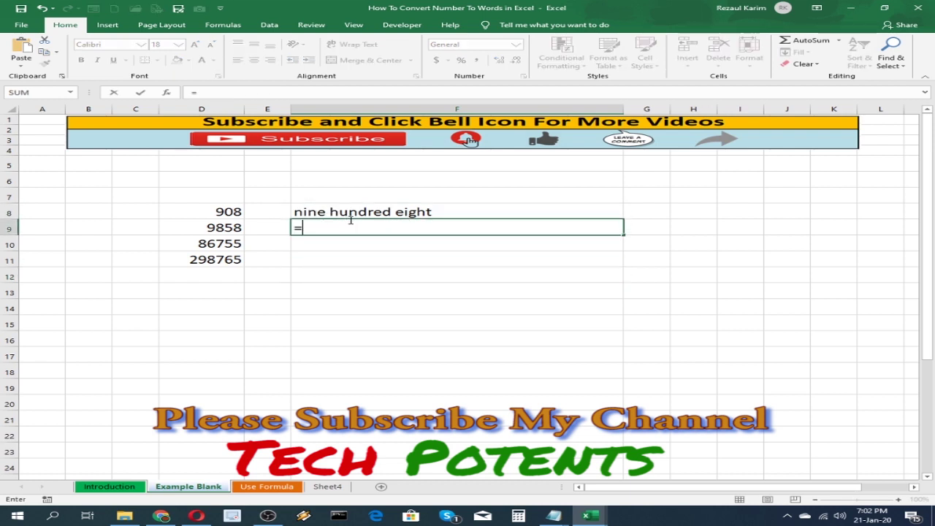
pyautogui.write('spe')
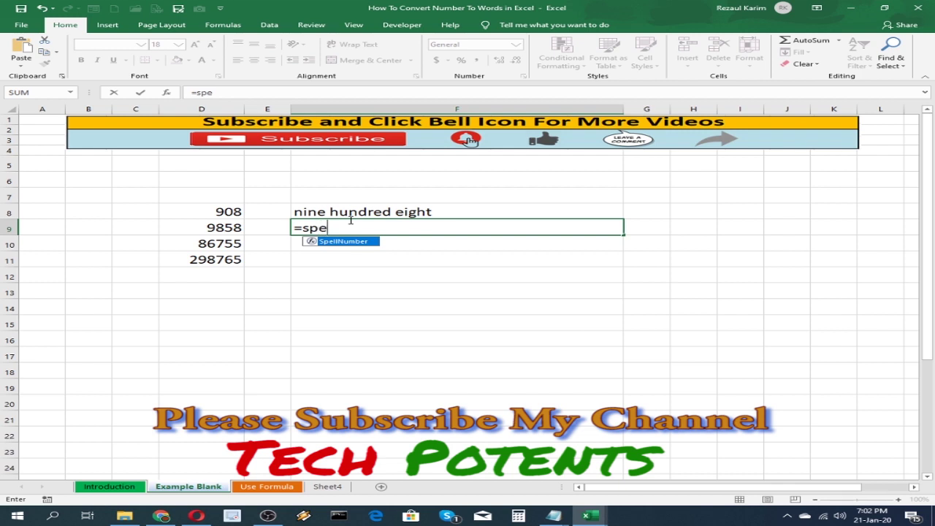
pyautogui.press('Tab')
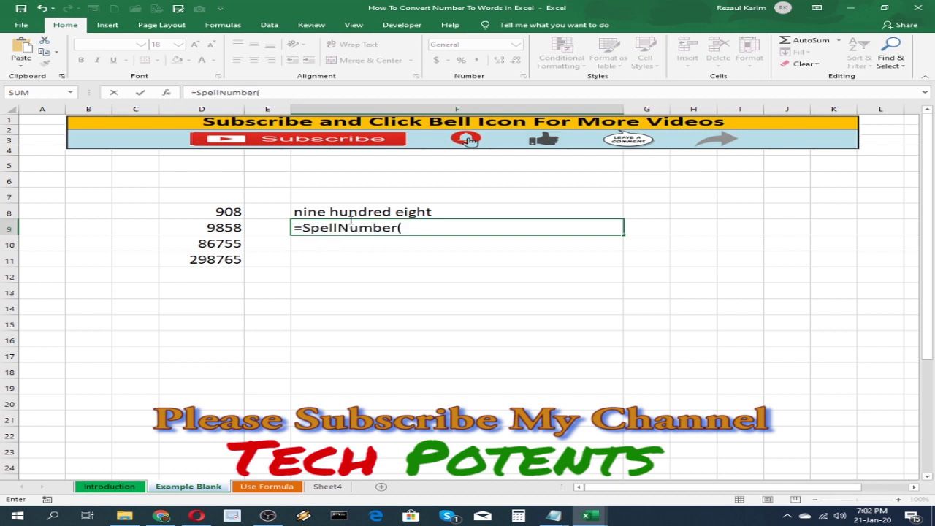
pyautogui.click(229, 228)
pyautogui.write(')')
pyautogui.press('Return')
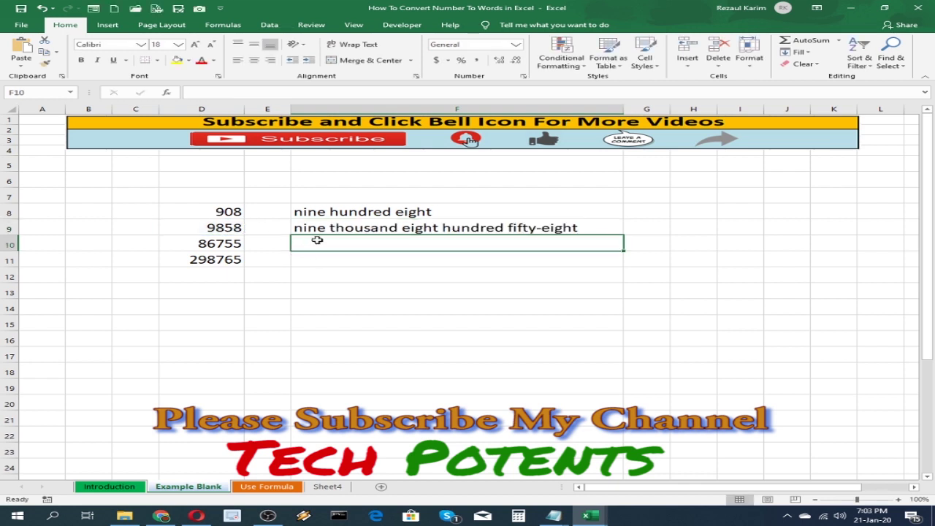
pyautogui.write('=spel')
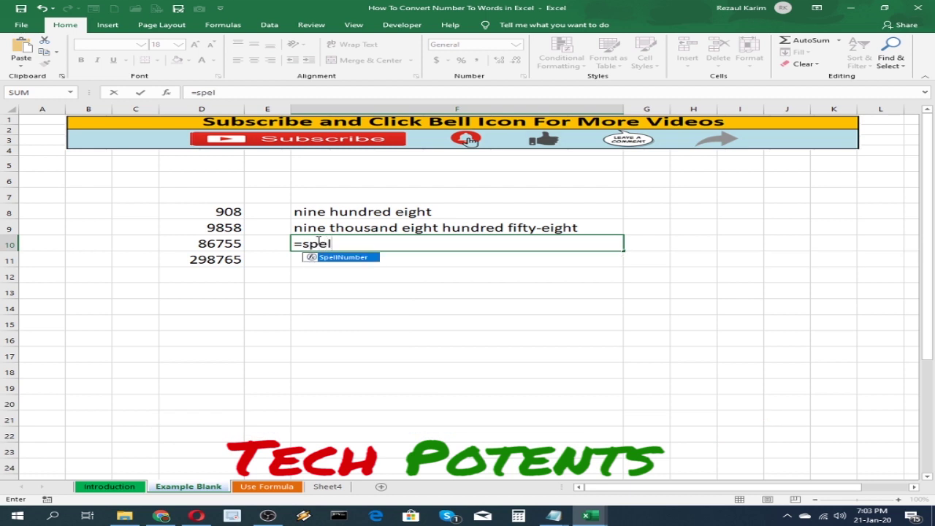
pyautogui.press('Tab')
pyautogui.click(230, 243)
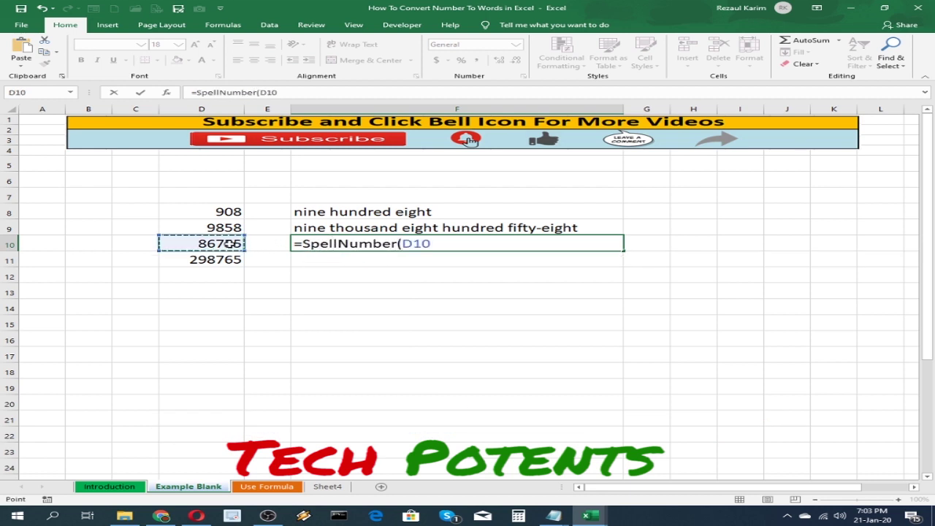
pyautogui.write(')')
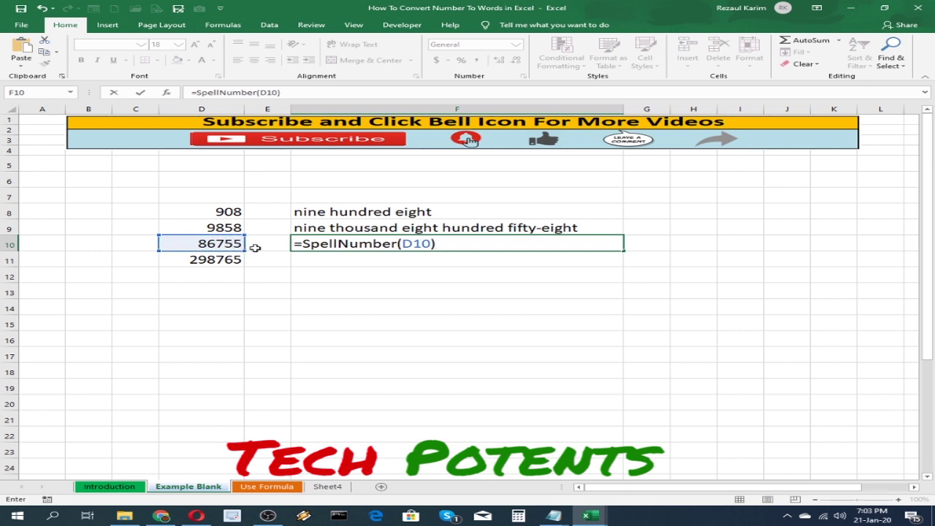
pyautogui.press('Return')
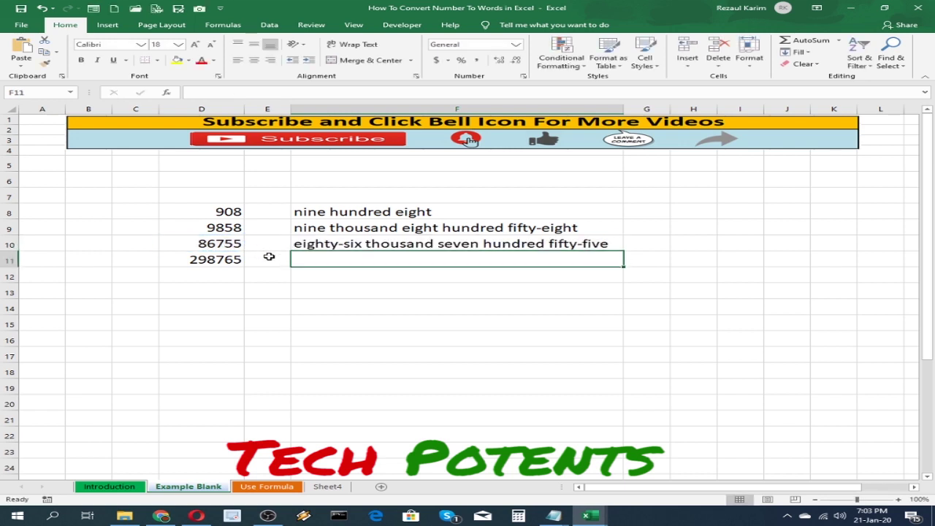
# Enter =SpellNumber(D11) in F11 to spell out 298765.
pyautogui.write('=sel')
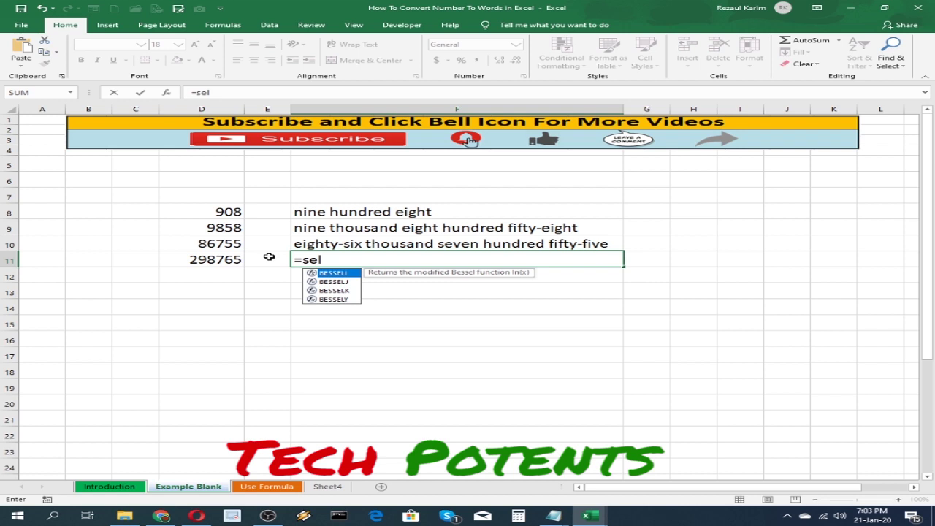
pyautogui.press('BackSpace')
pyautogui.press('BackSpace')
pyautogui.write('pe')
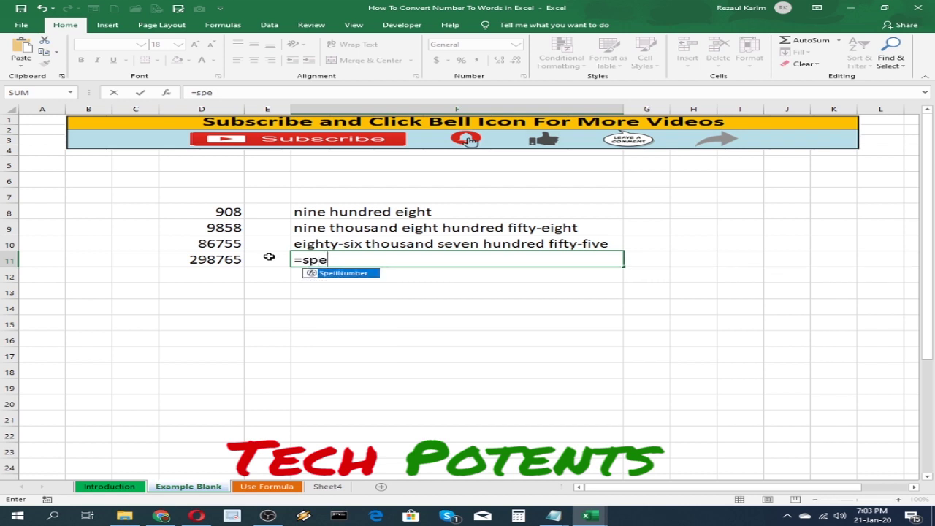
pyautogui.press('Tab')
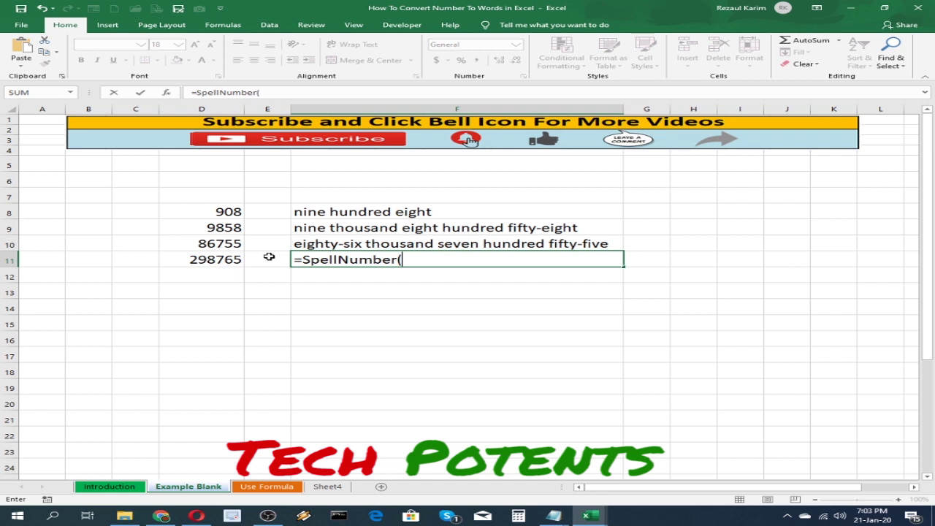
pyautogui.click(234, 258)
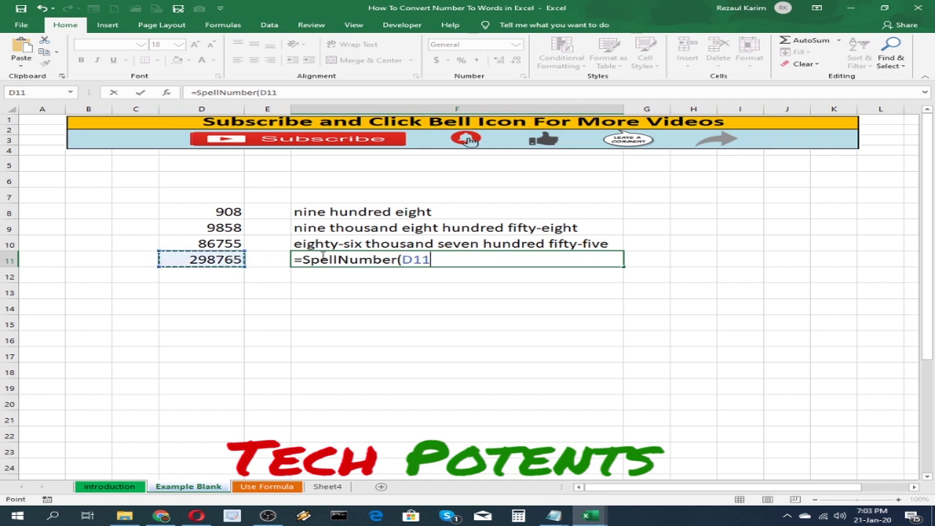
pyautogui.press('Return')
pyautogui.click(465, 318)
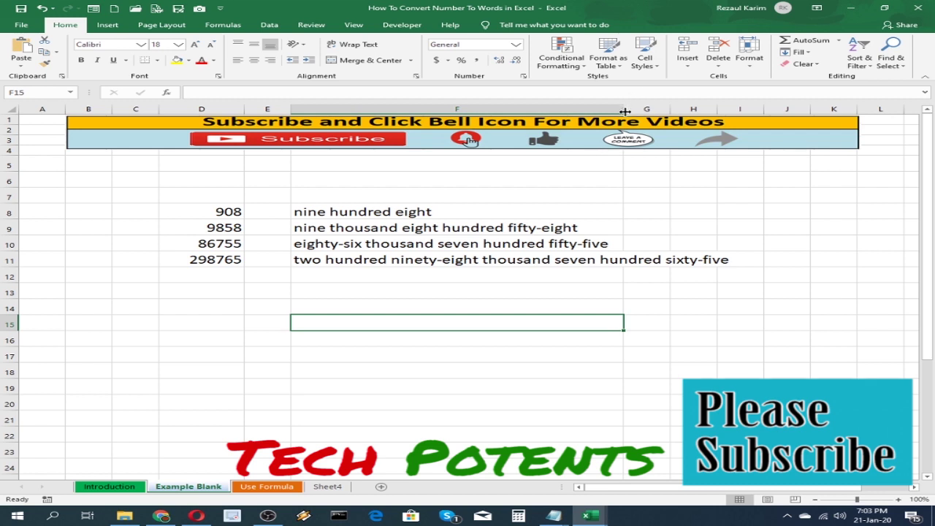
# Widen column F so the spelled-out numbers fit, then check the formula in F10.
pyautogui.moveTo(625, 111); pyautogui.dragTo(764, 111)
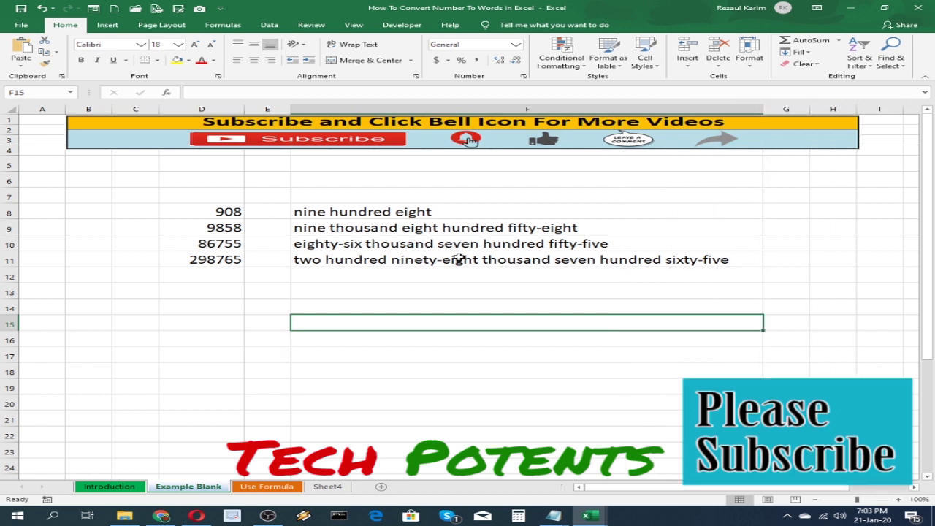
pyautogui.click(653, 267)
pyautogui.click(491, 247)
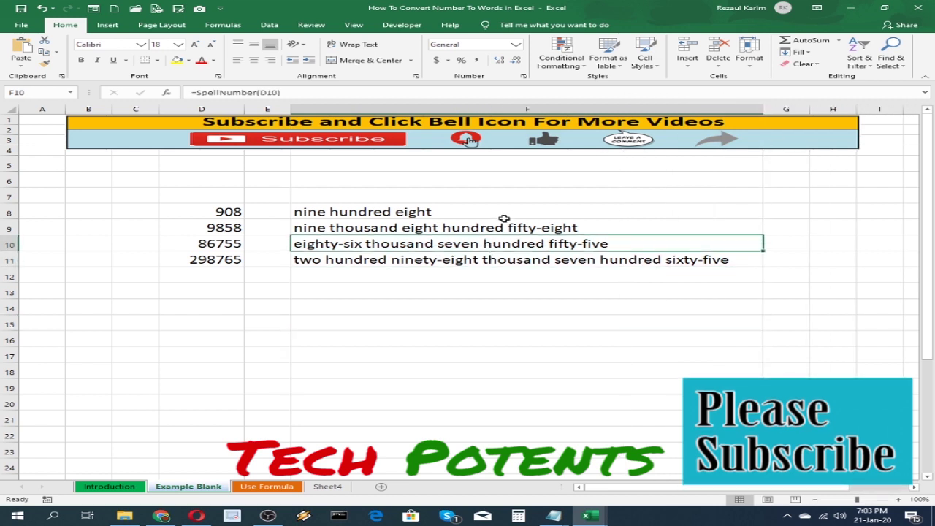
# Copy the numbers 908, 9858, 86755 and 298765 from D8:D11 into D15:D18.
pyautogui.moveTo(217, 211); pyautogui.dragTo(216, 262)
pyautogui.hotkey('ctrl', 'c')
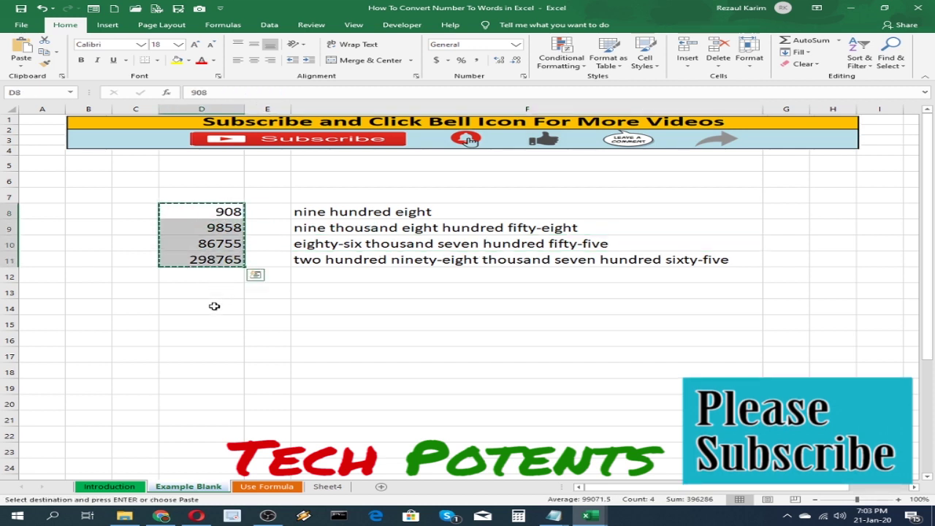
pyautogui.click(217, 321)
pyautogui.hotkey('ctrl', 'v')
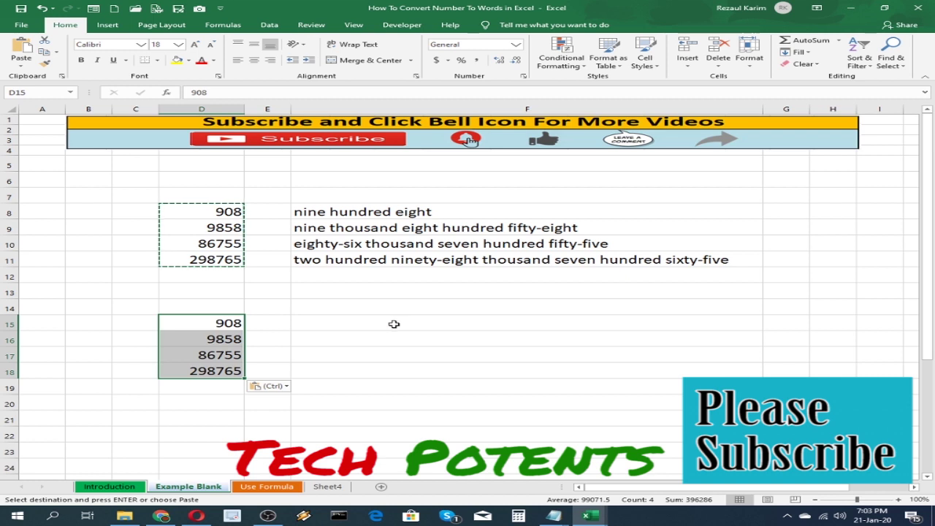
# Start a new formula in F15 beginning with =UP.
pyautogui.click(393, 323)
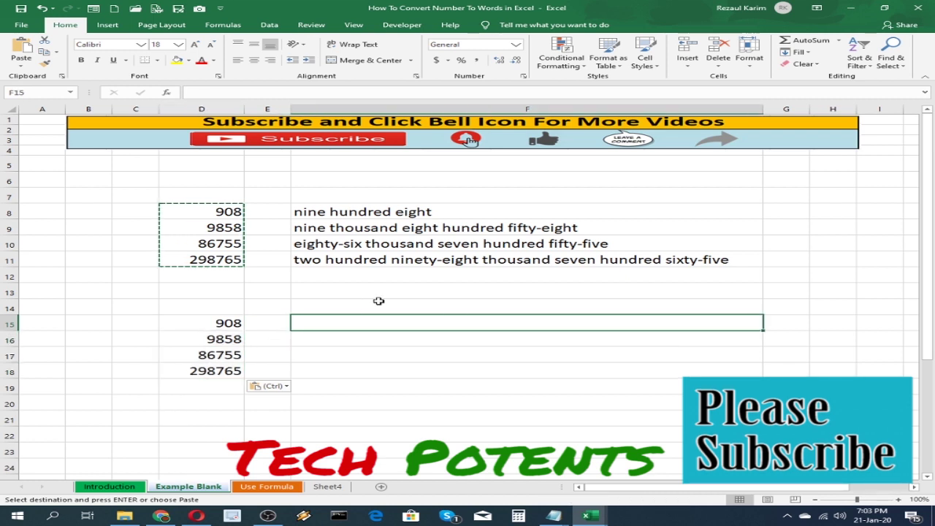
pyautogui.press('F2')
pyautogui.write('=')
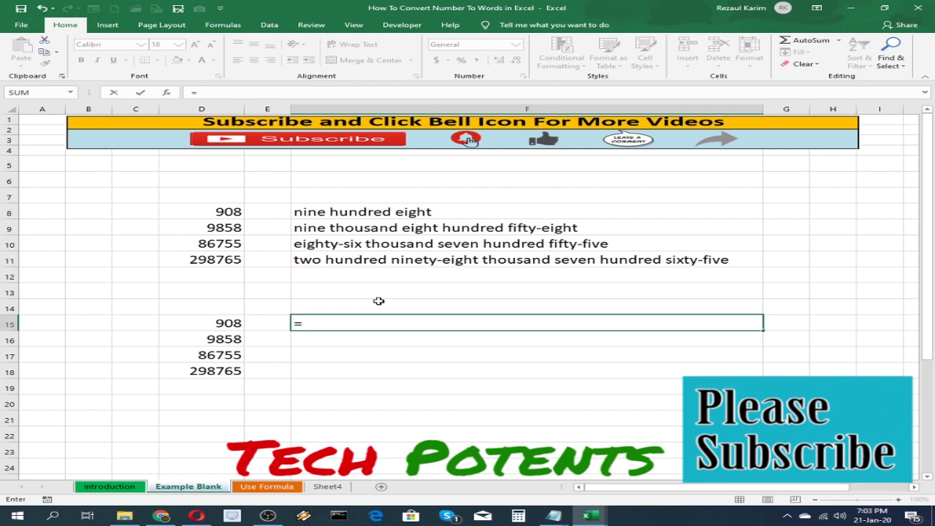
pyautogui.write('up')
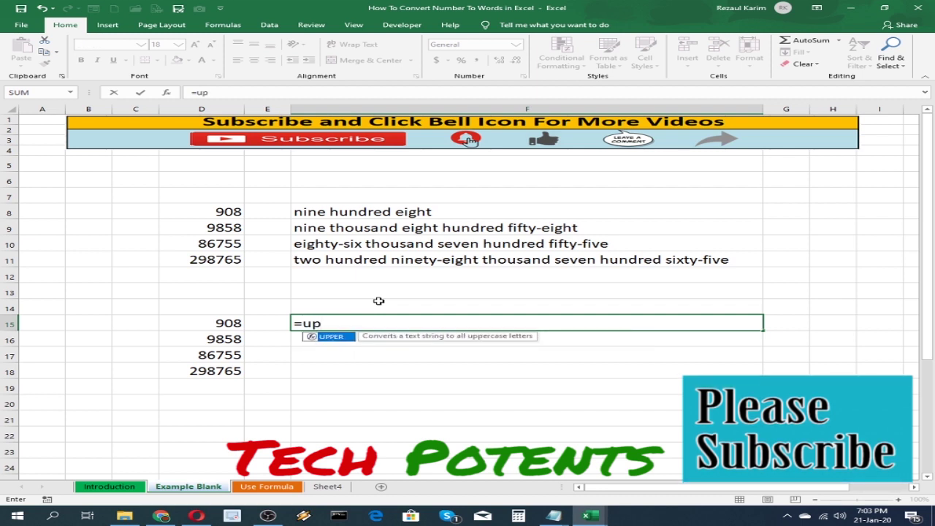
# Enter =UPPER(SpellNumber(D15)) in F15, accepting the bracket correction, to show NINE HUNDRED EIGHT.
pyautogui.press('Tab')
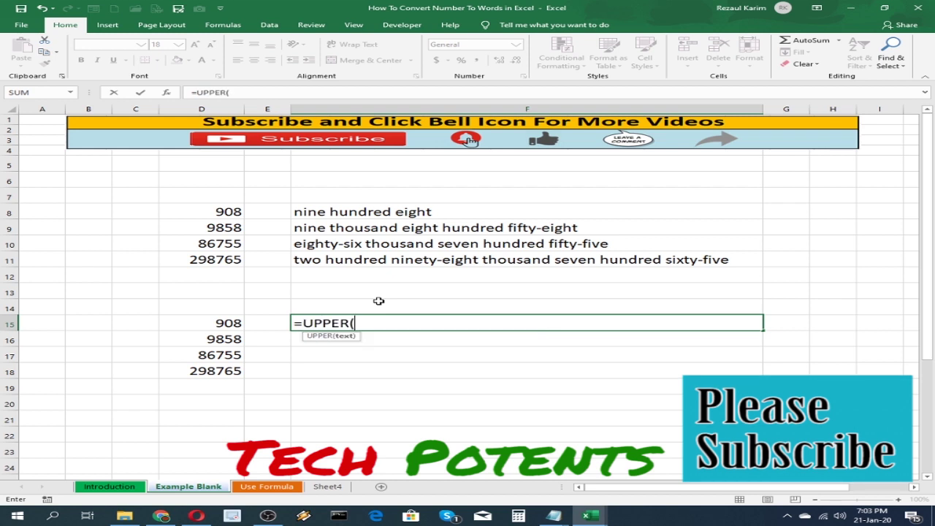
pyautogui.write('s')
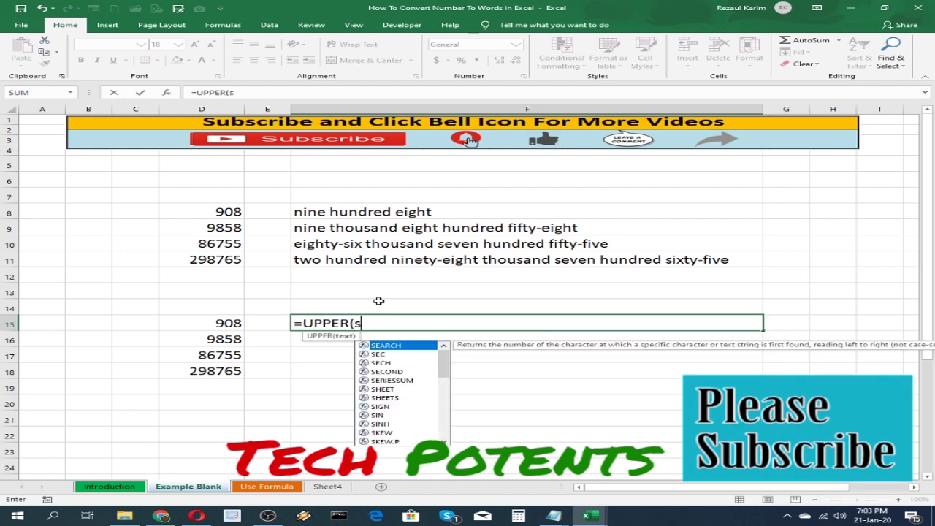
pyautogui.write('pe')
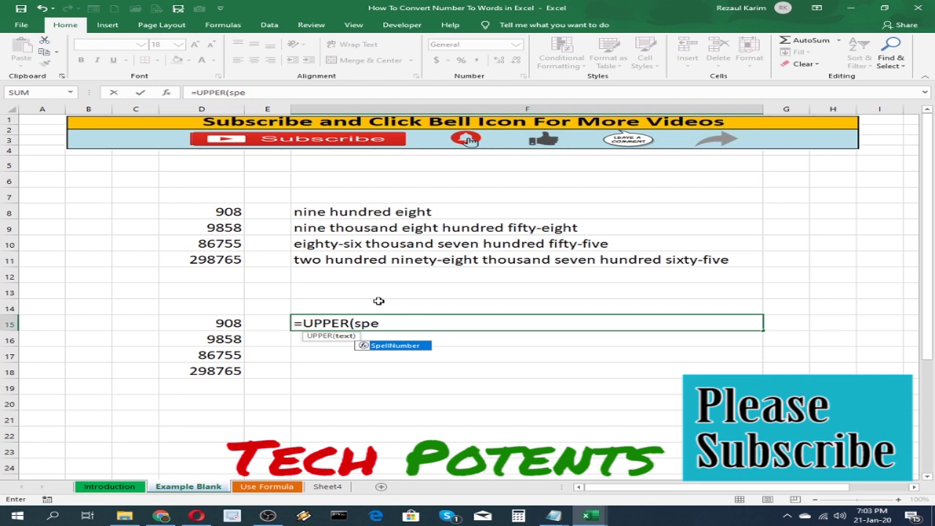
pyautogui.press('Tab')
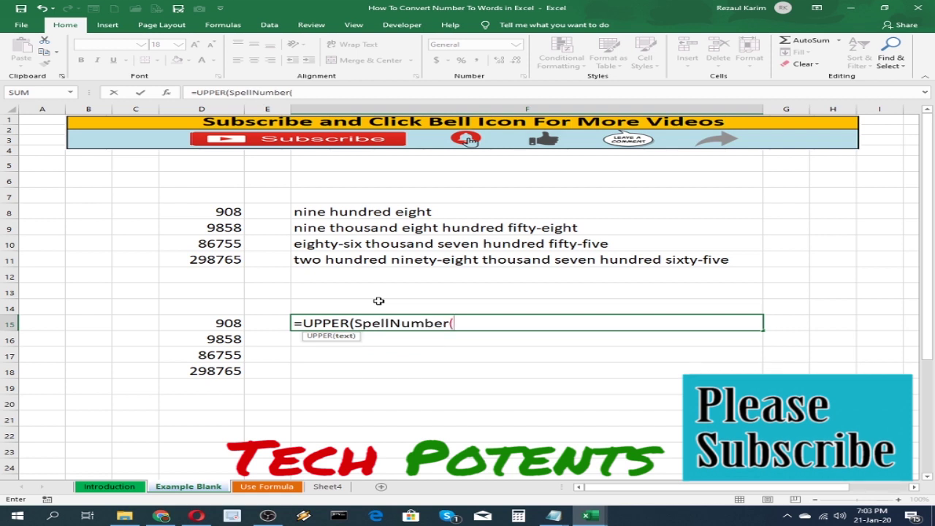
pyautogui.click(228, 323)
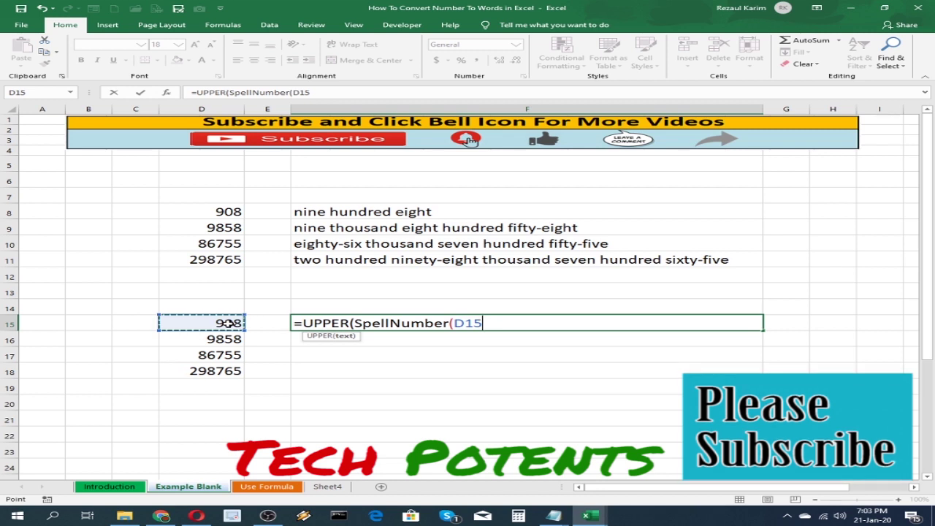
pyautogui.write(')')
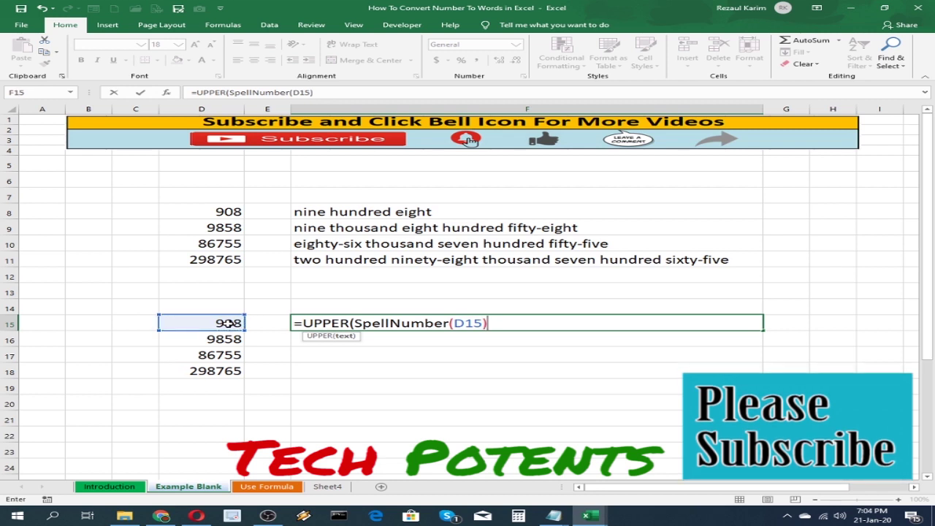
pyautogui.press('Return')
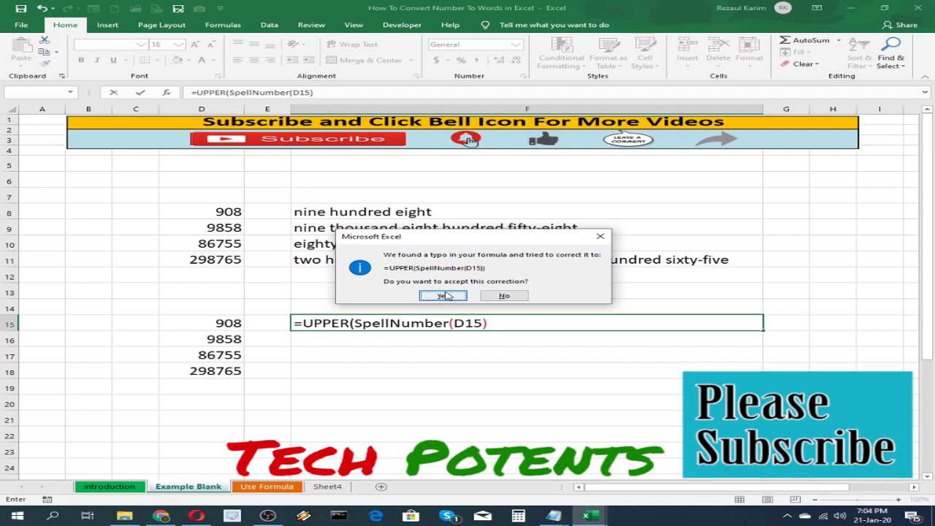
pyautogui.click(443, 295)
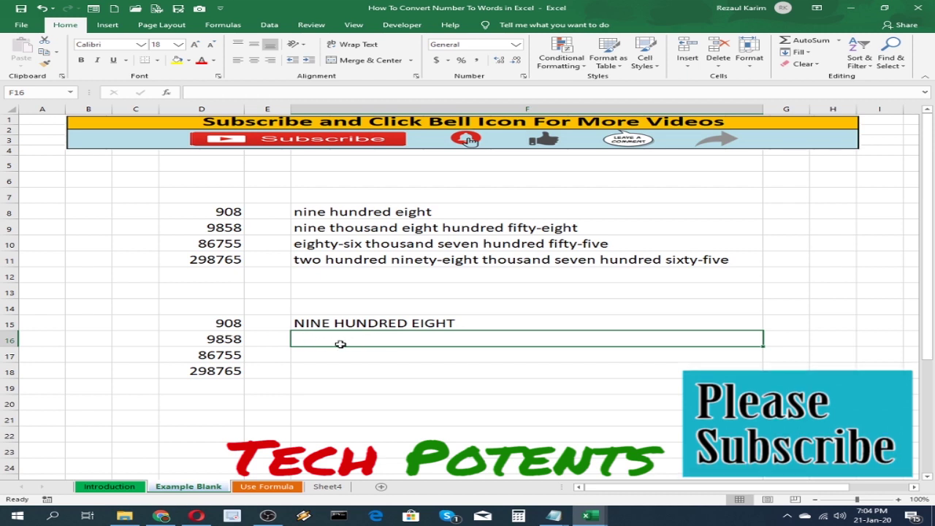
pyautogui.click(363, 326)
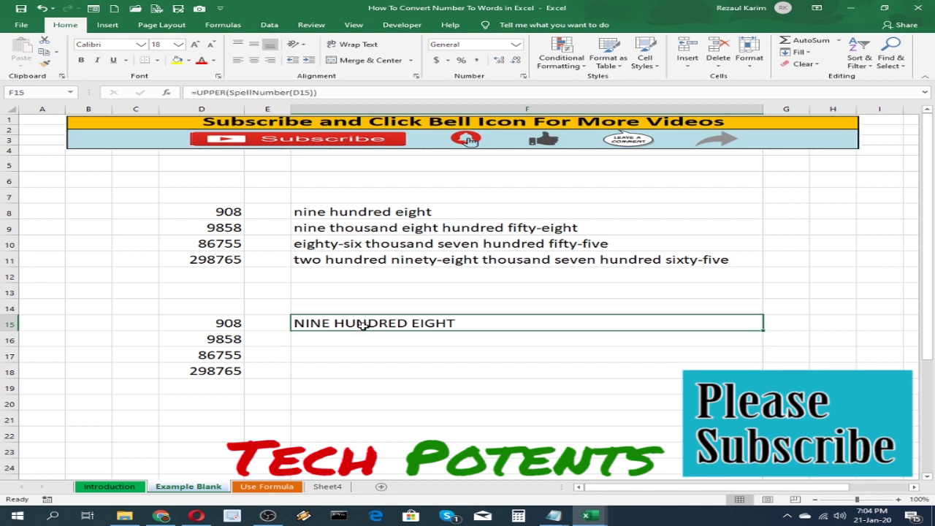
# Fill the F15 uppercase formula down to F18 and verify the formulas in F16 and F15.
pyautogui.moveTo(763, 334); pyautogui.dragTo(763, 376)
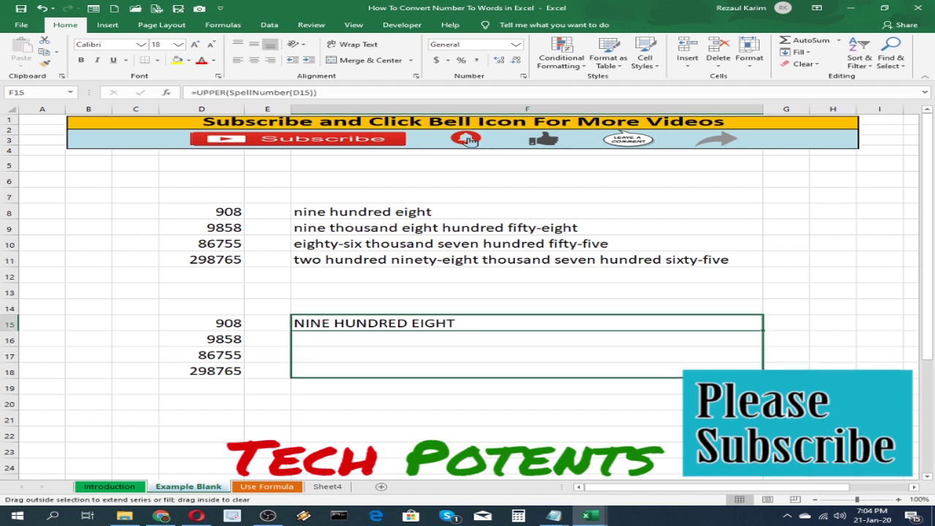
pyautogui.click(545, 403)
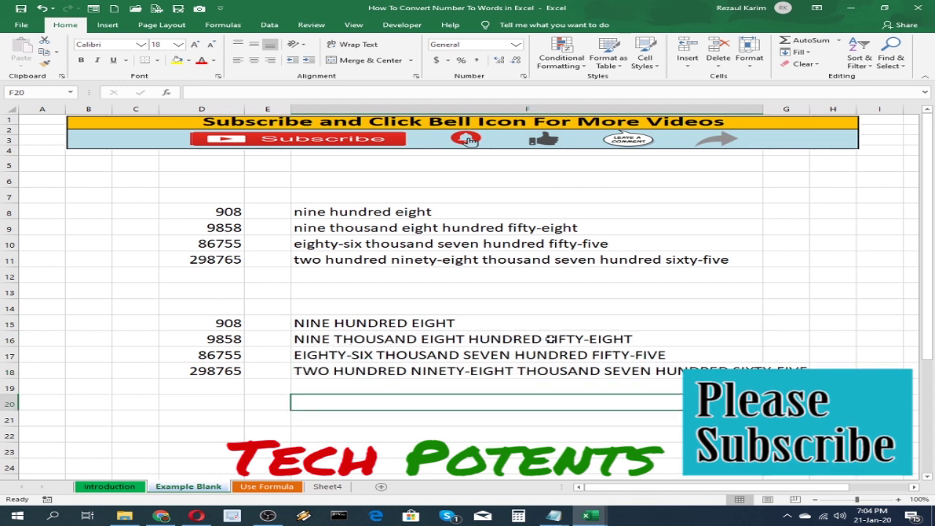
pyautogui.click(643, 341)
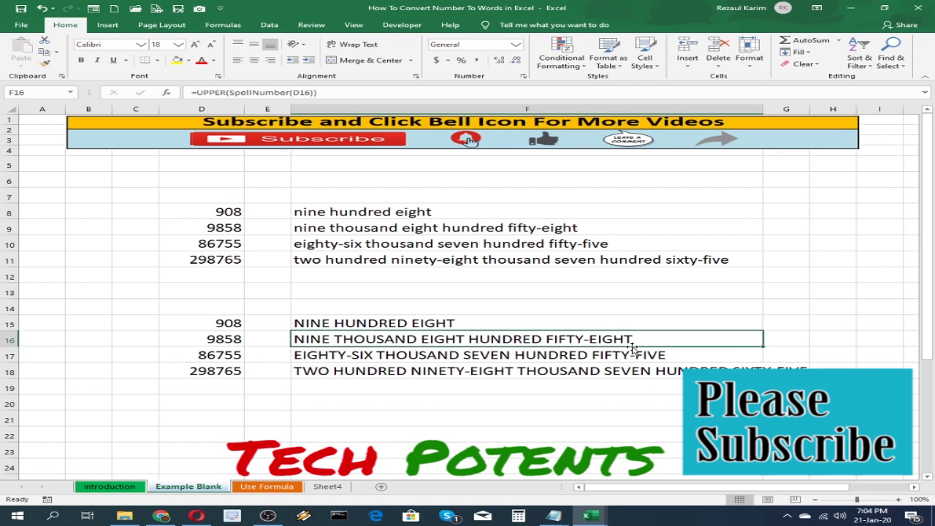
pyautogui.click(658, 326)
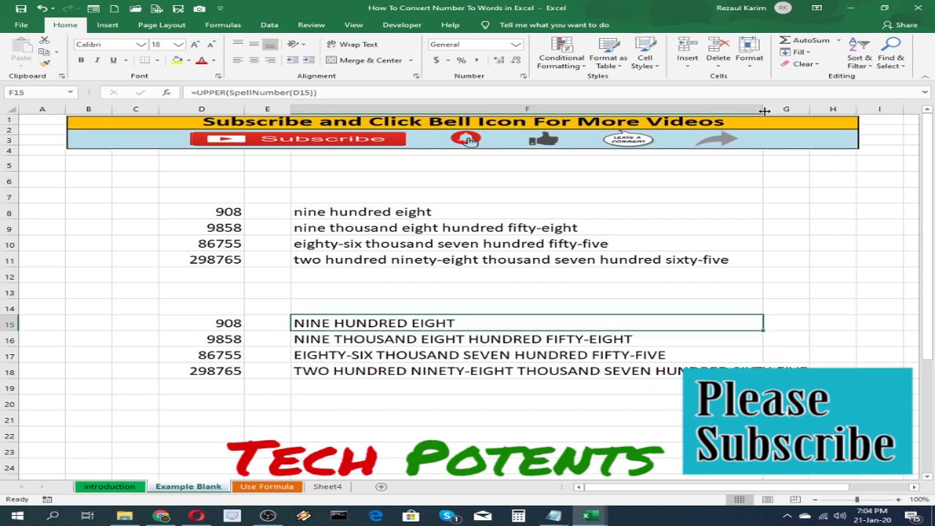
# Widen column F further so F18's uppercase words for 298765 fit completely.
pyautogui.moveTo(764, 111); pyautogui.dragTo(813, 119)
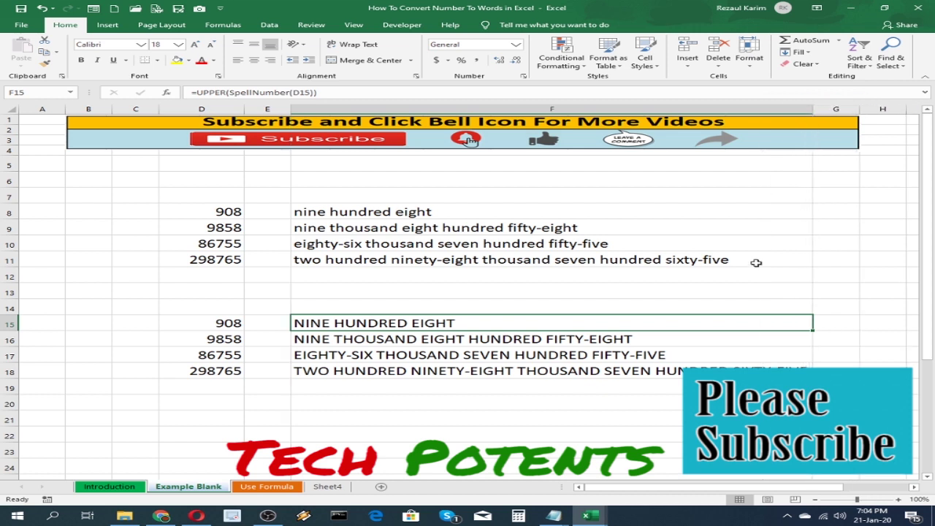
pyautogui.click(751, 286)
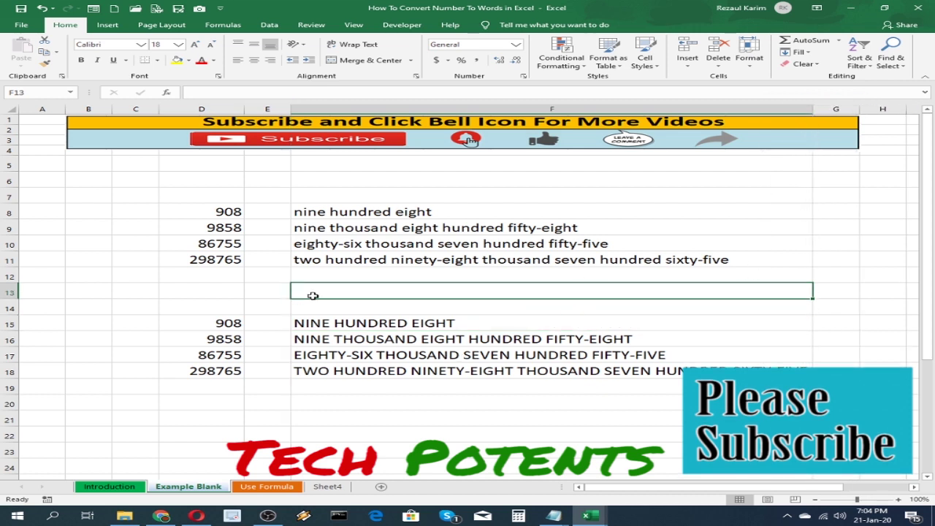